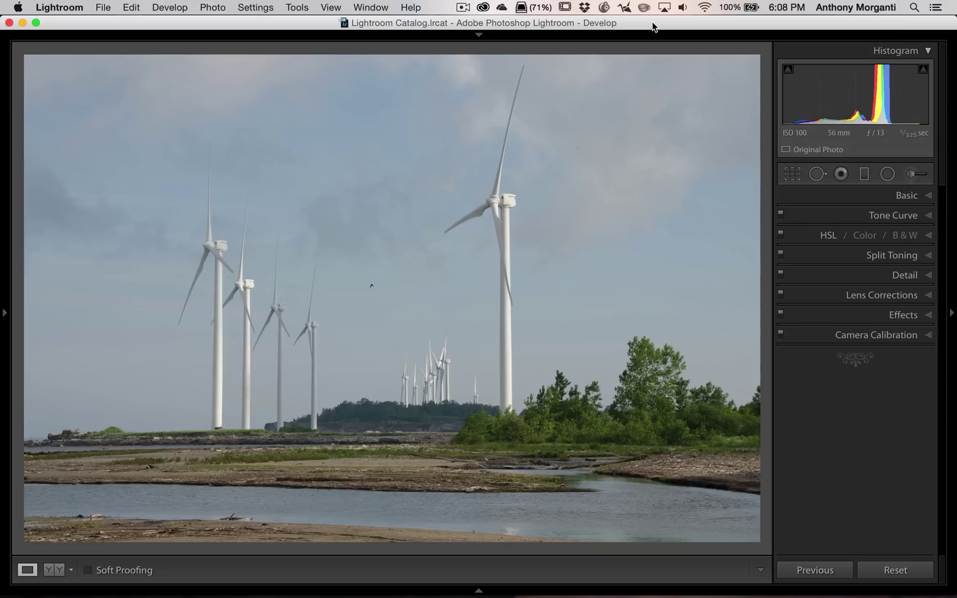
Step: In the Basic panel, pull Highlights down to -87 and raise Shadows to +54
left_click(910, 197)
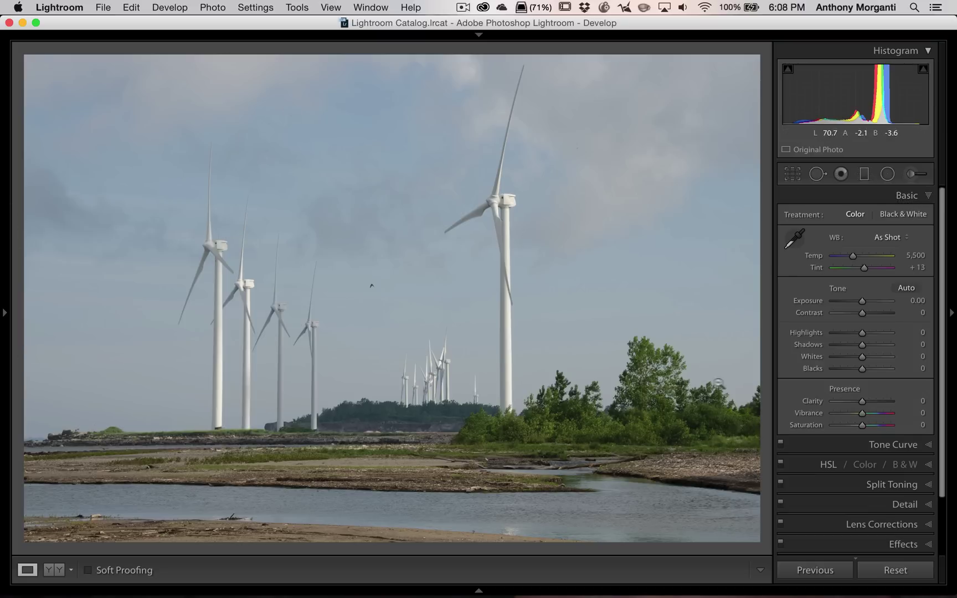
left_click_drag(862, 332, 835, 334)
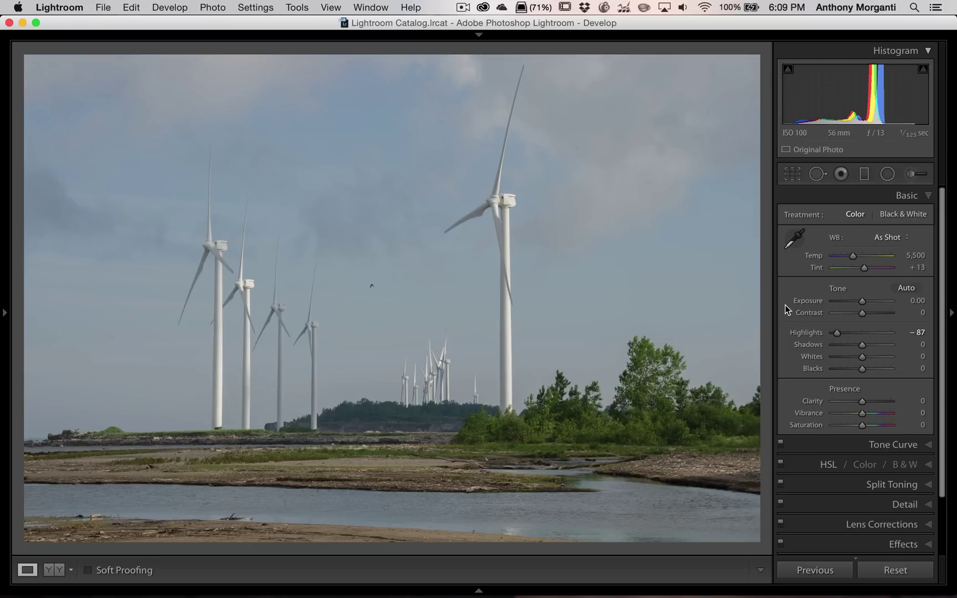
scroll(786, 304, "up", 1)
scroll(786, 304, "down", 1)
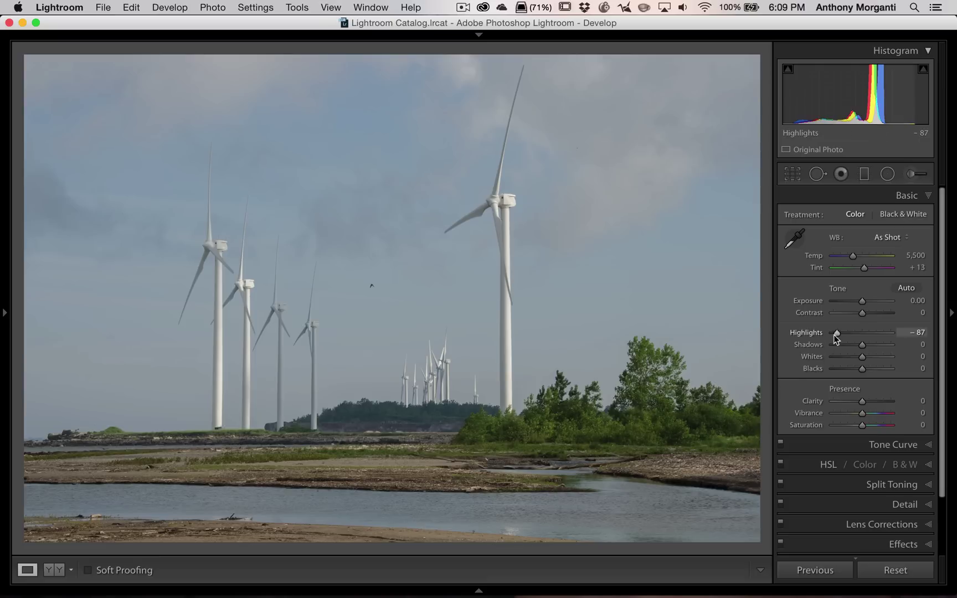
left_click_drag(861, 344, 878, 344)
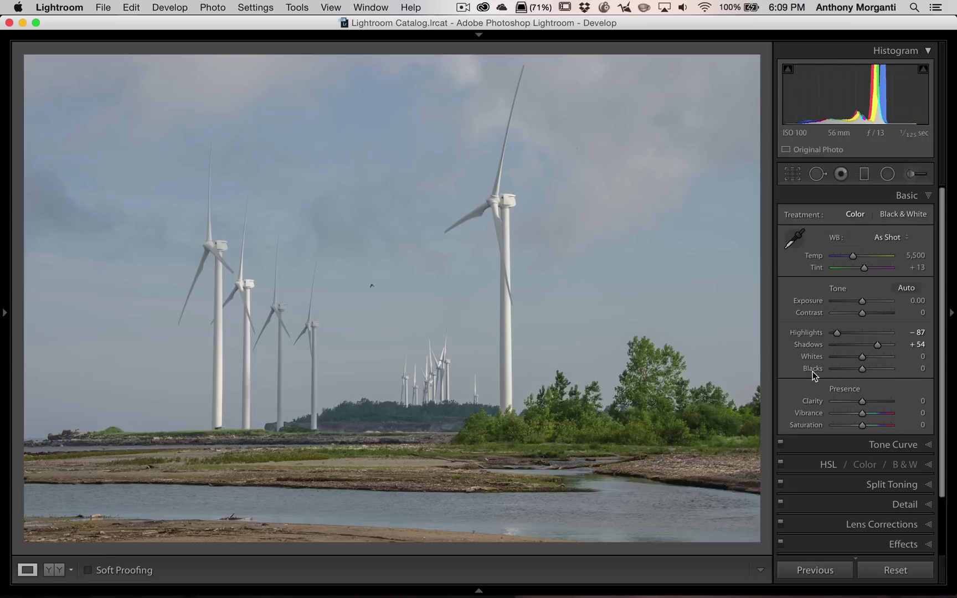
Step: Set Clarity to +47 and Vibrance to +22, leaving Saturation at 0
left_click_drag(862, 401, 876, 404)
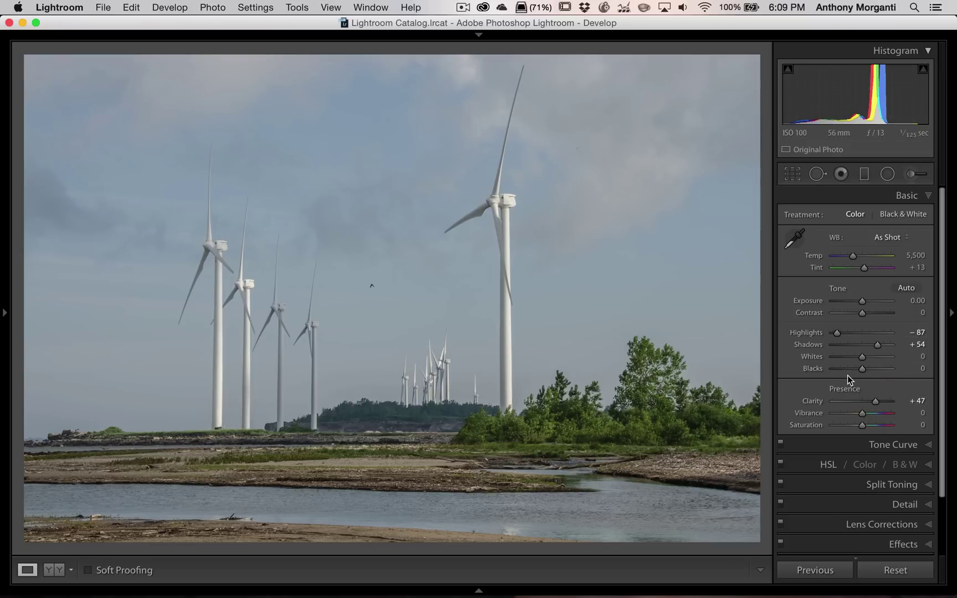
left_click(867, 414)
left_click_drag(868, 413, 868, 412)
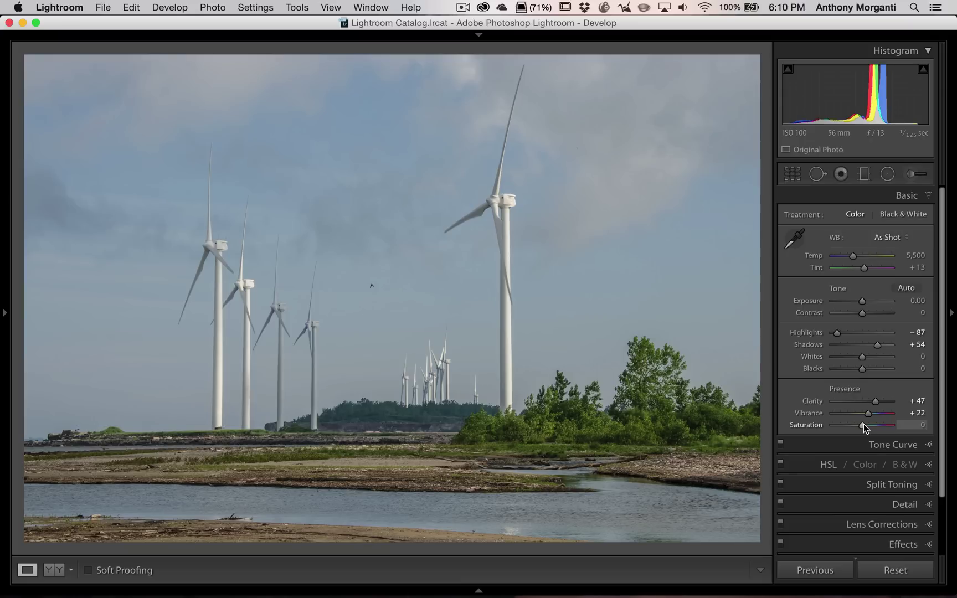
Step: Apply the Strong Contrast point curve in Tone Curve, then return to the Basic panel
left_click(911, 197)
left_click(911, 216)
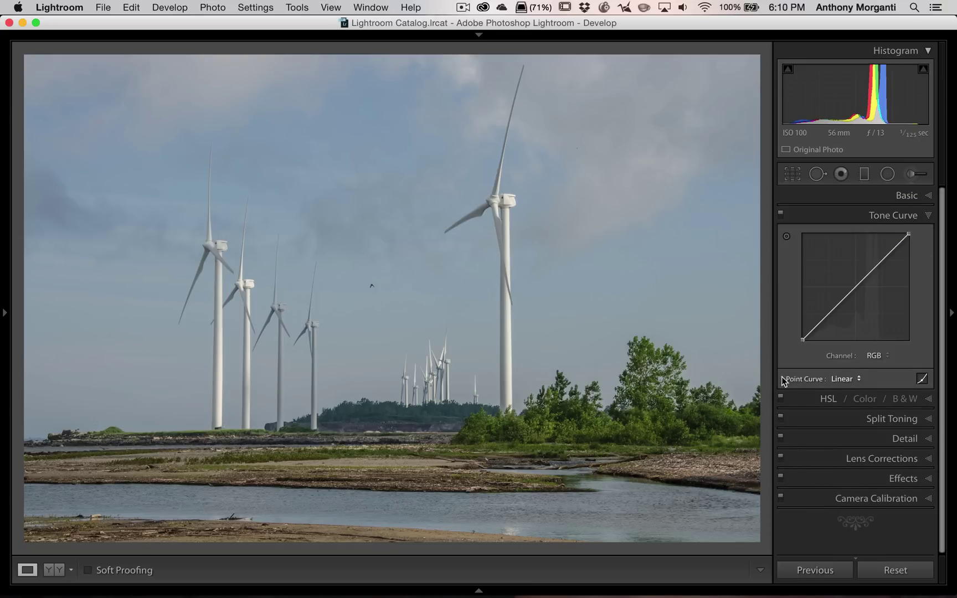
left_click(848, 378)
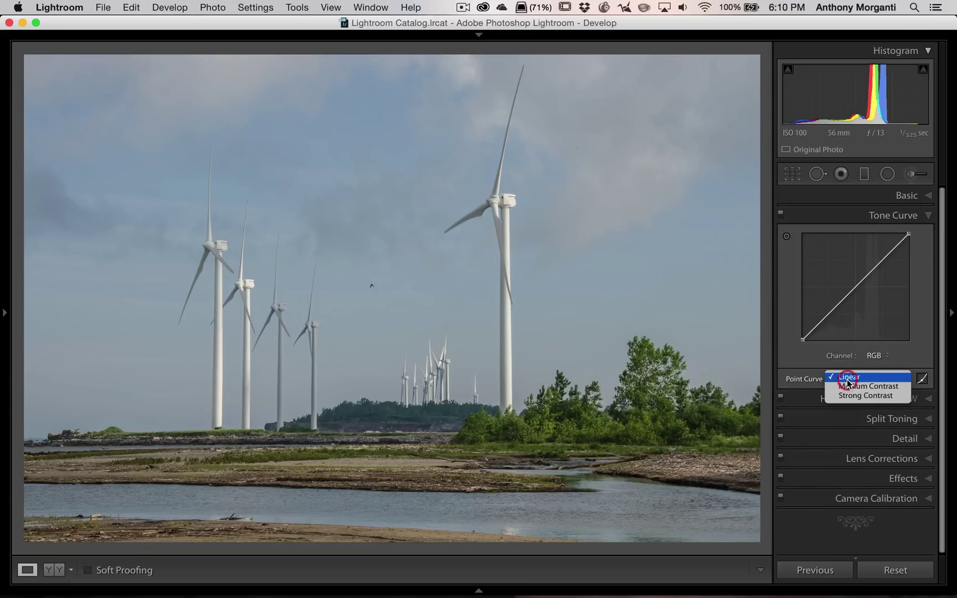
left_click(849, 388)
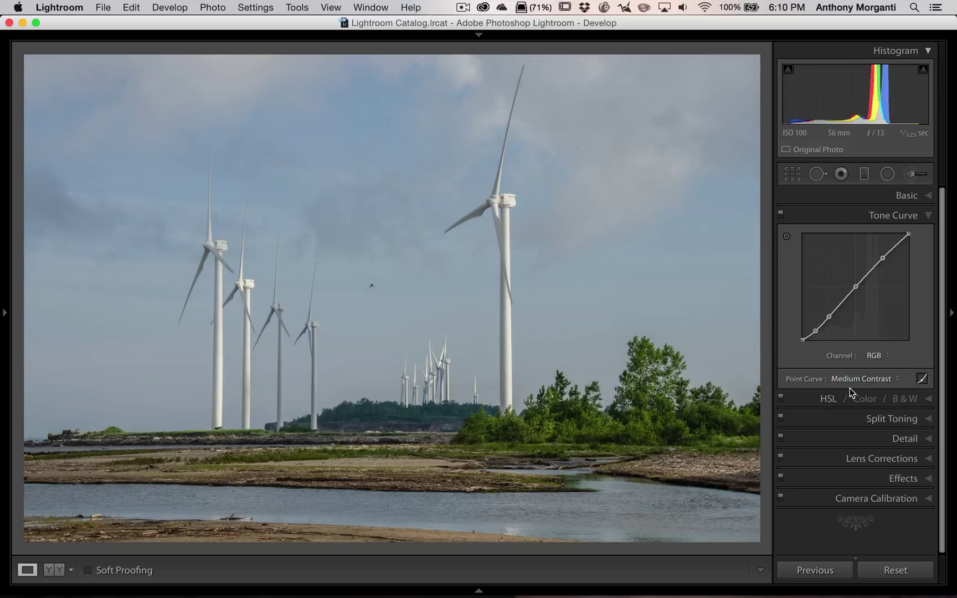
left_click(847, 380)
left_click(847, 388)
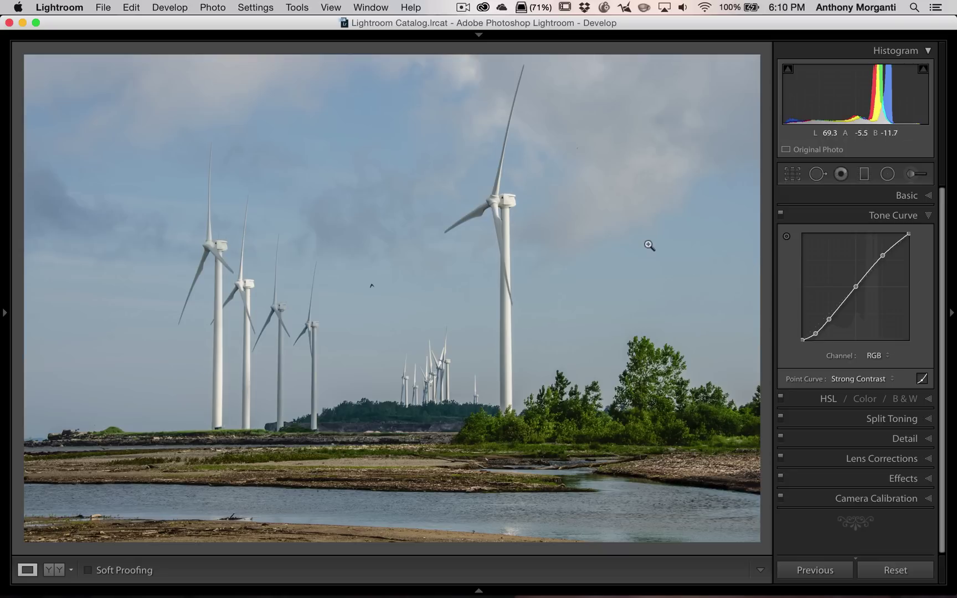
left_click(900, 217)
left_click(903, 193)
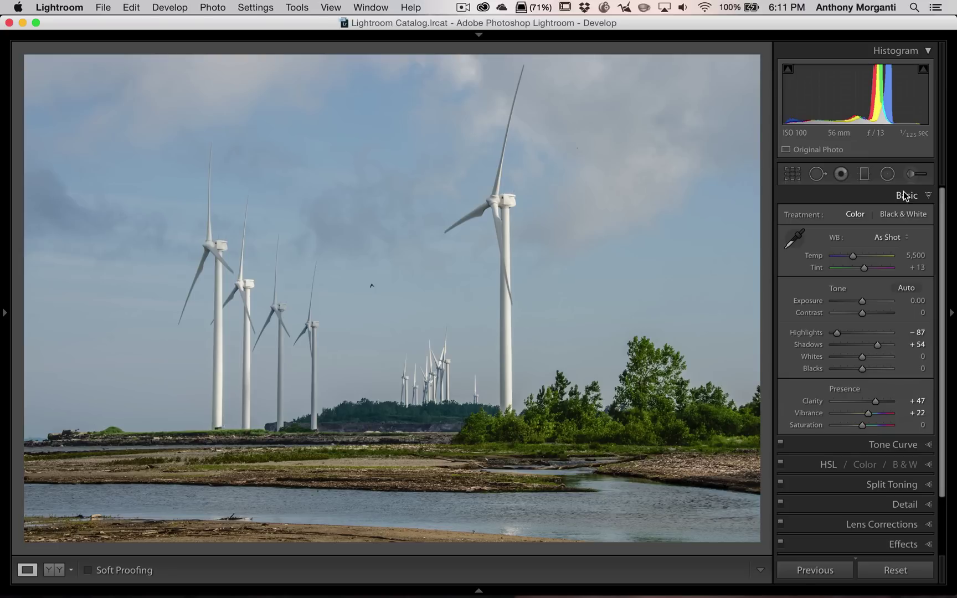
Step: Check whites clipping with the Option preview, then auto-set Whites to +42
key("alt")
key("alt")
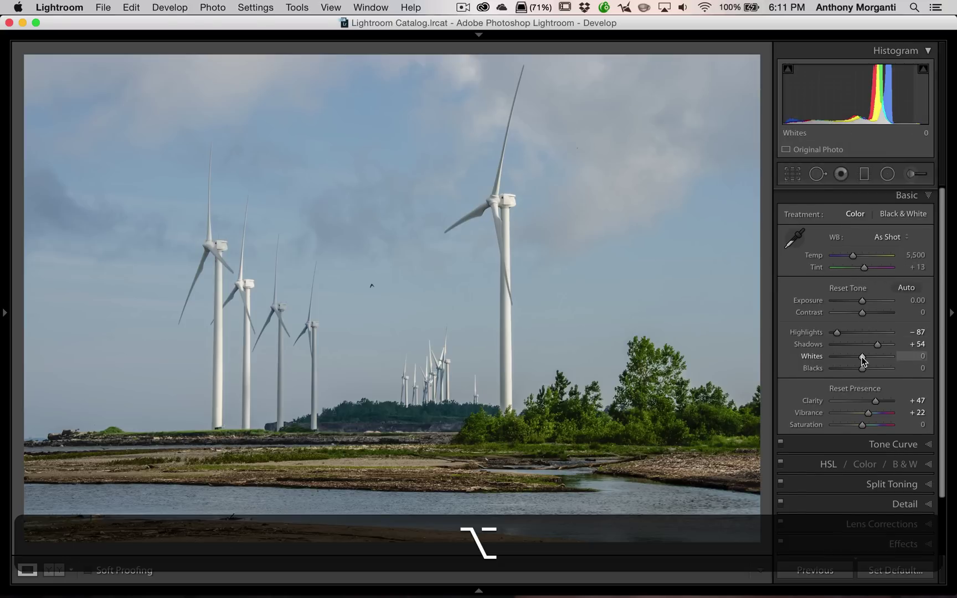
left_click_drag(861, 356, 879, 357)
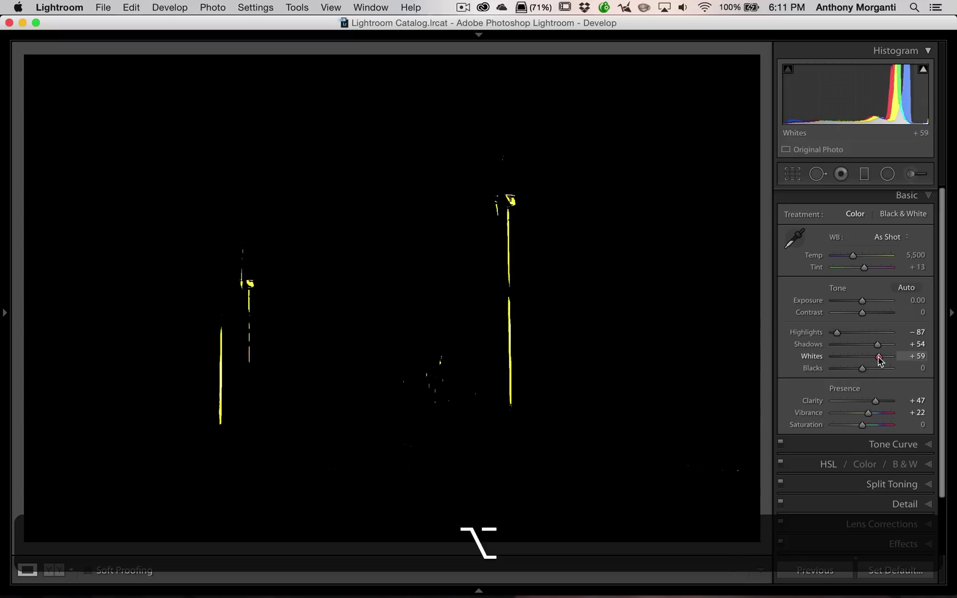
left_click_drag(879, 357, 874, 356)
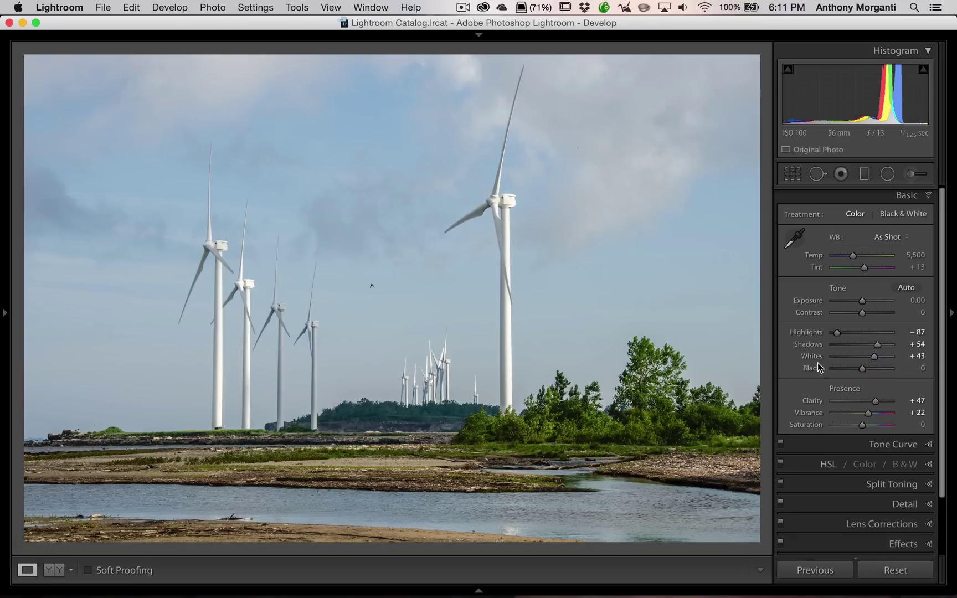
key("shift")
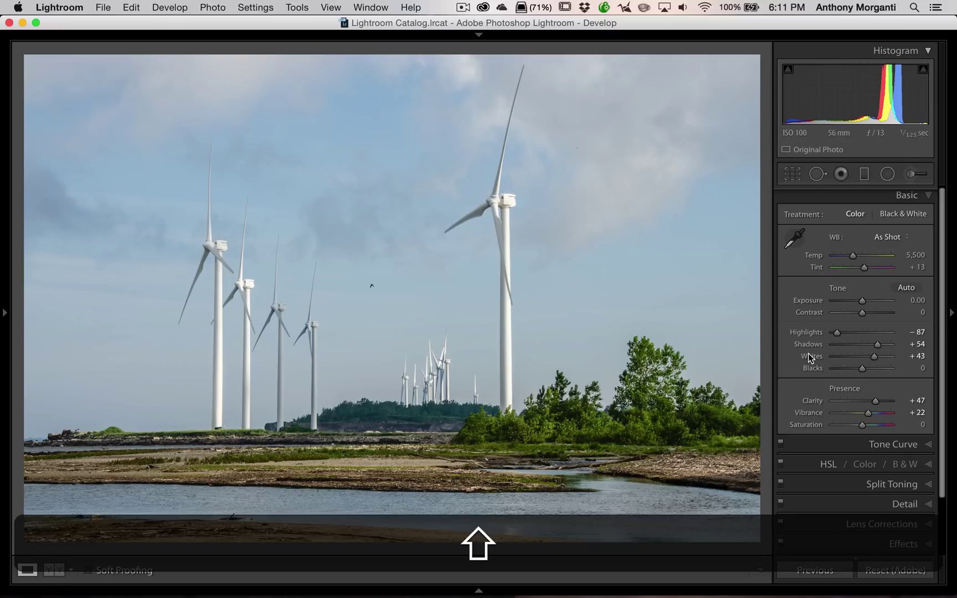
double_click(810, 357, "shift")
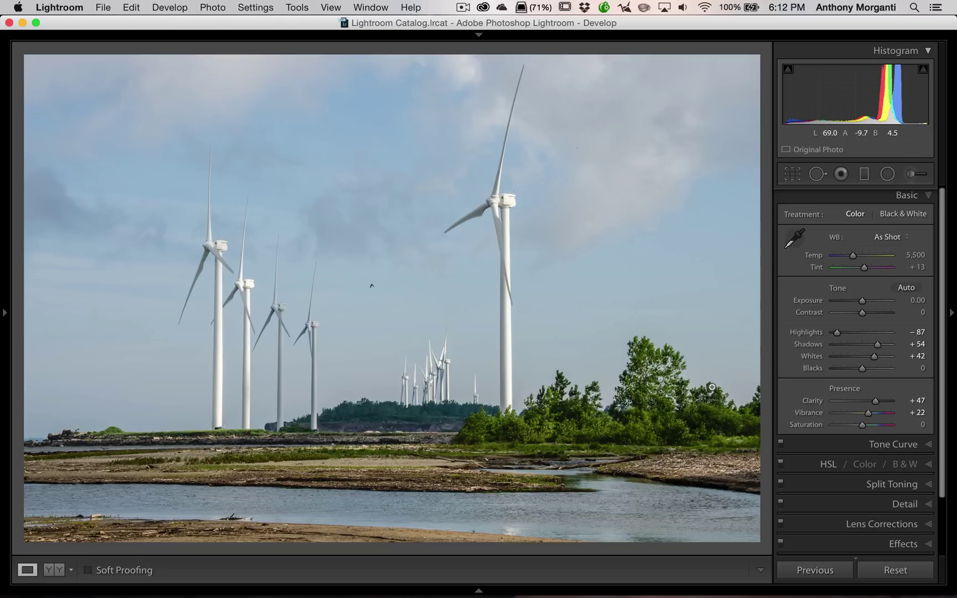
Step: Drag Blacks down to -64 while watching the Option clipping preview
key("alt")
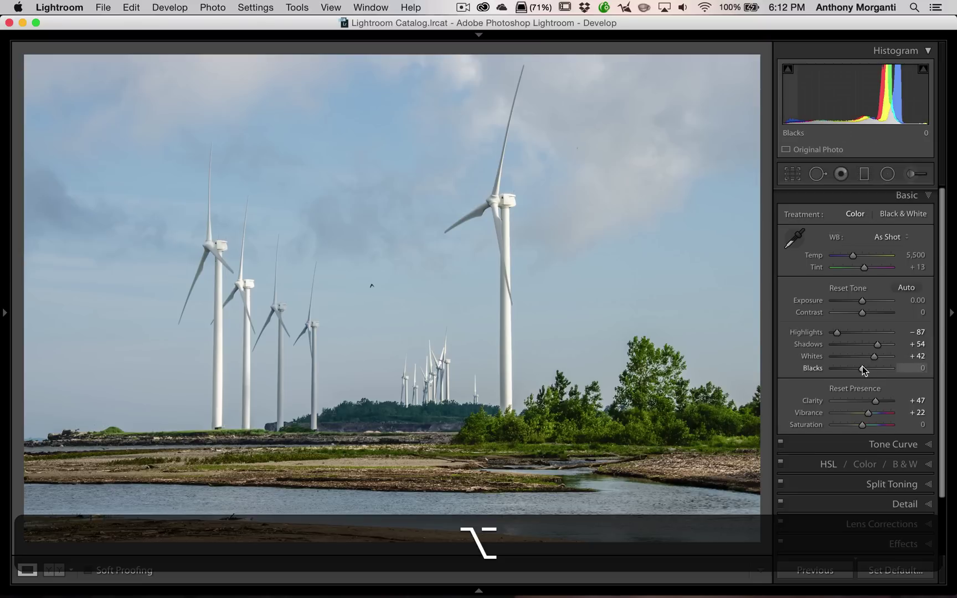
left_click(862, 368, "alt")
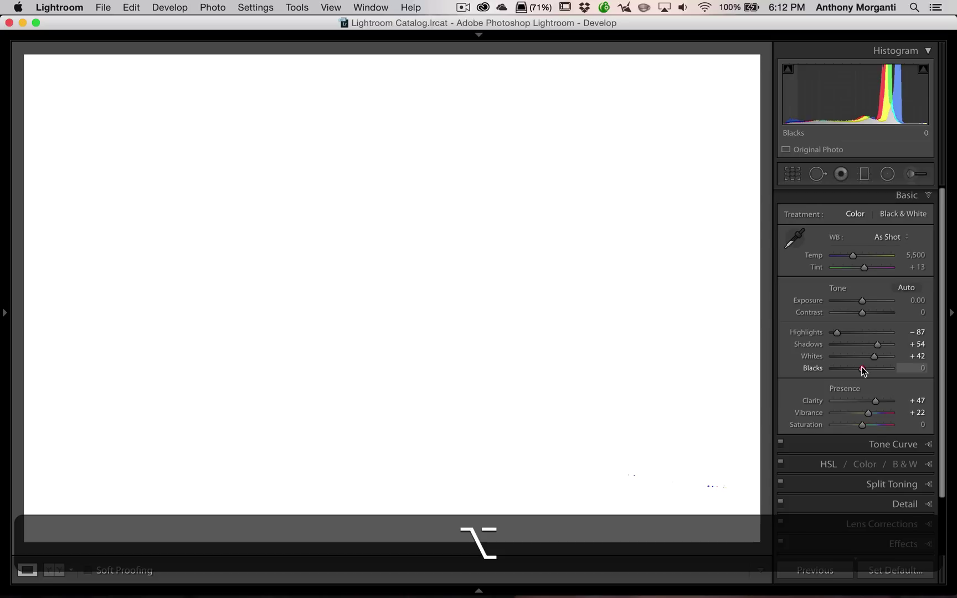
left_click_drag(863, 371, 858, 372)
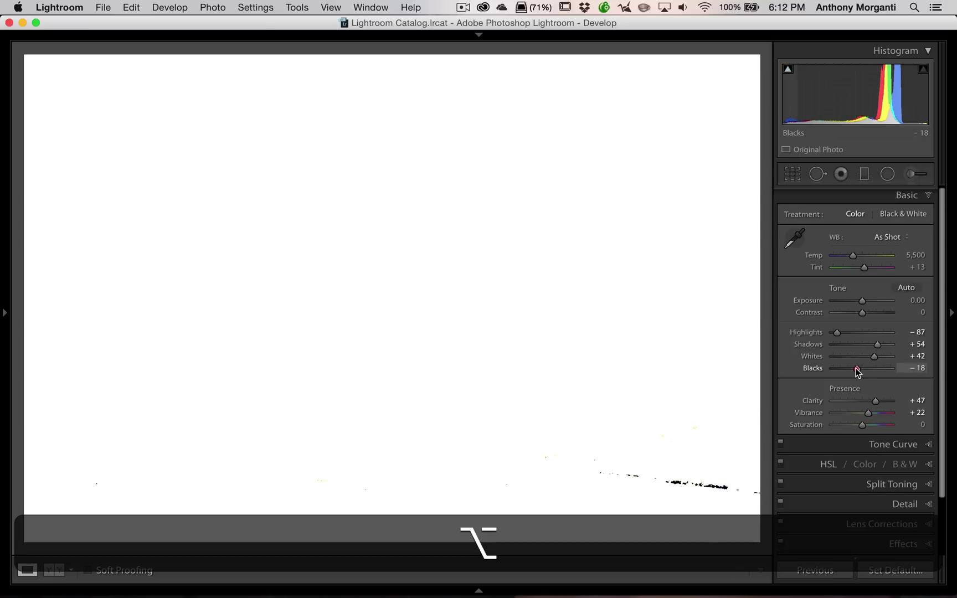
left_click_drag(857, 370, 844, 371)
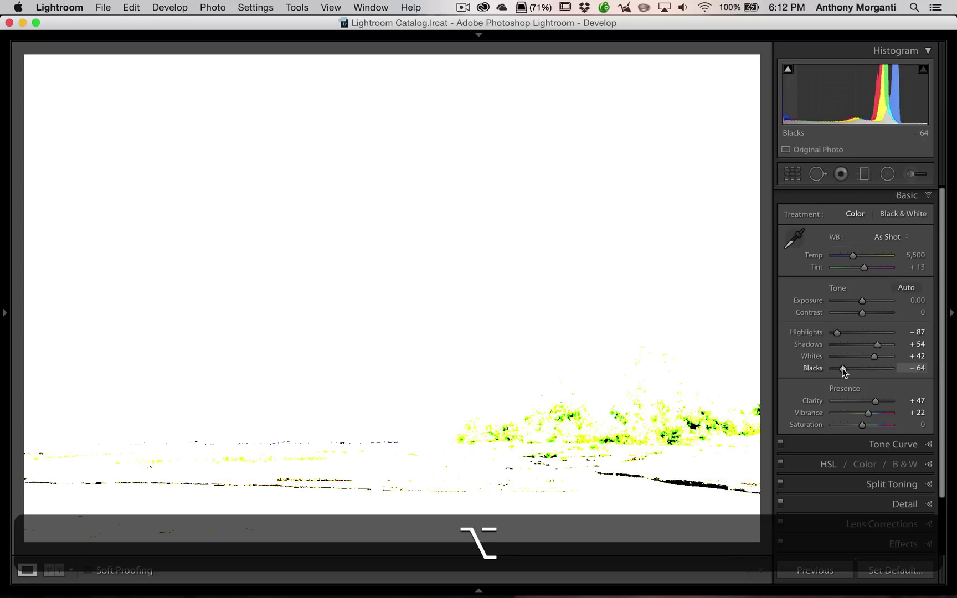
left_click_drag(843, 373, 843, 370)
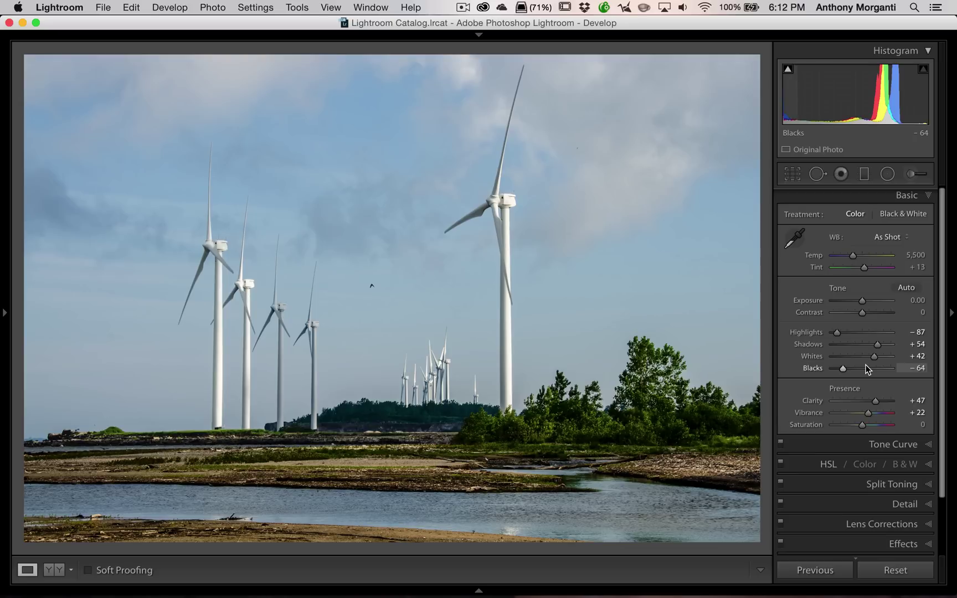
Step: In Split Toning, set Highlights Saturation to 100 and Highlights Hue to 226
left_click(906, 197)
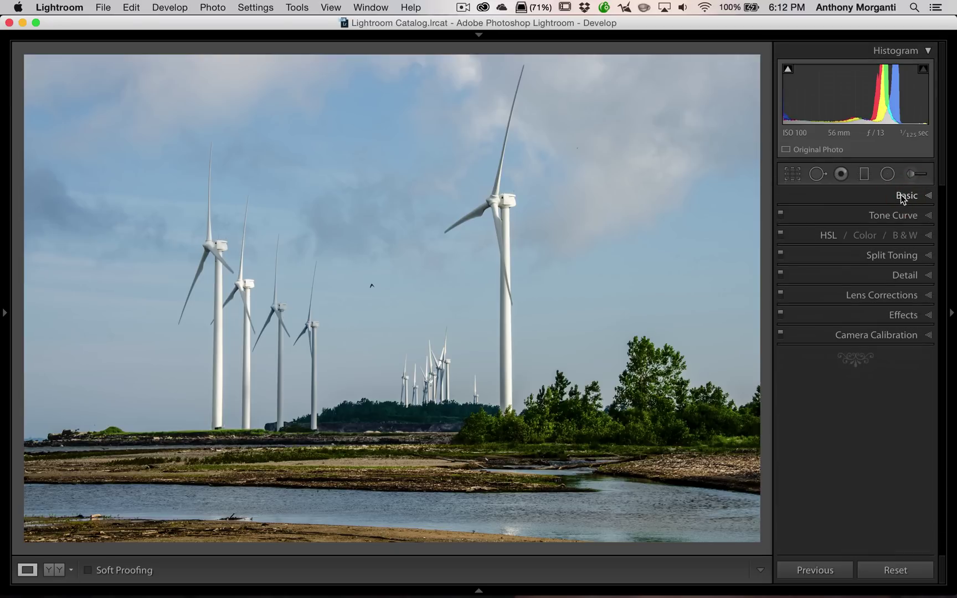
left_click(901, 254)
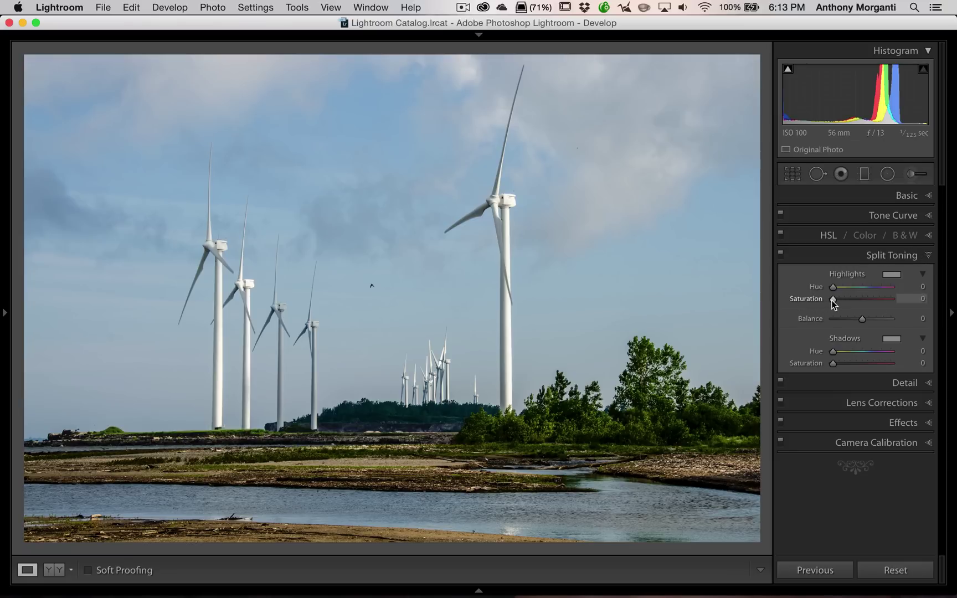
left_click_drag(832, 300, 914, 302)
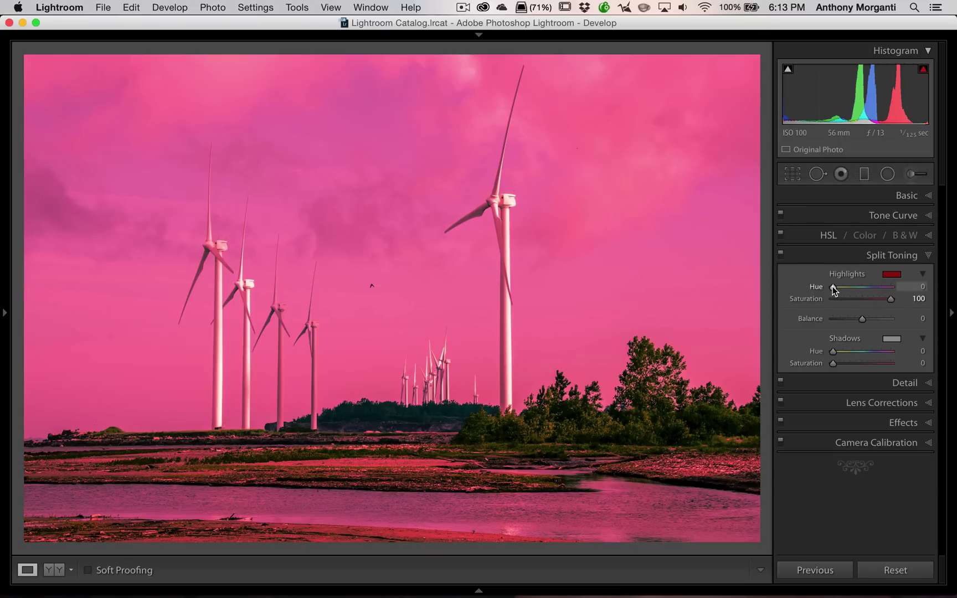
left_click_drag(834, 289, 869, 287)
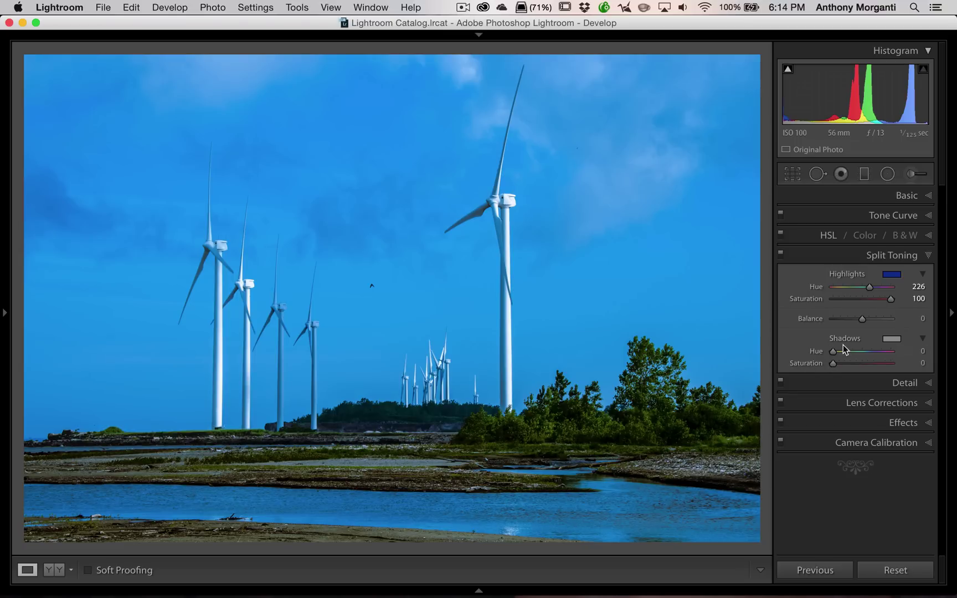
Step: Tint shadows at hue 243, then ease Highlights Saturation to 47 and Shadows Saturation to 48
left_click_drag(834, 366, 913, 367)
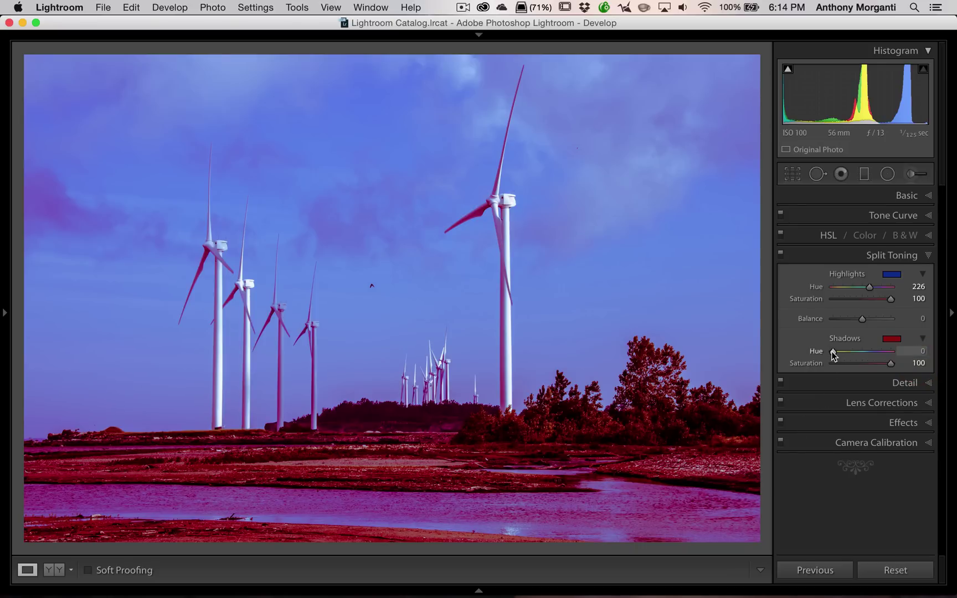
left_click_drag(832, 351, 874, 354)
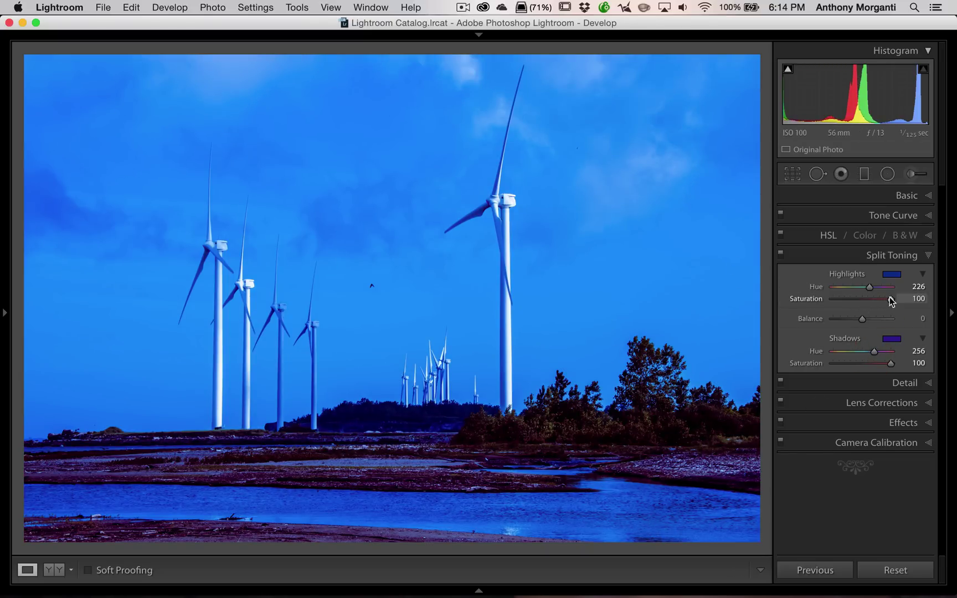
left_click_drag(891, 301, 870, 300)
mouse_move(891, 364)
left_mouse_down()
mouse_move(862, 365)
mouse_move(874, 365)
left_mouse_up()
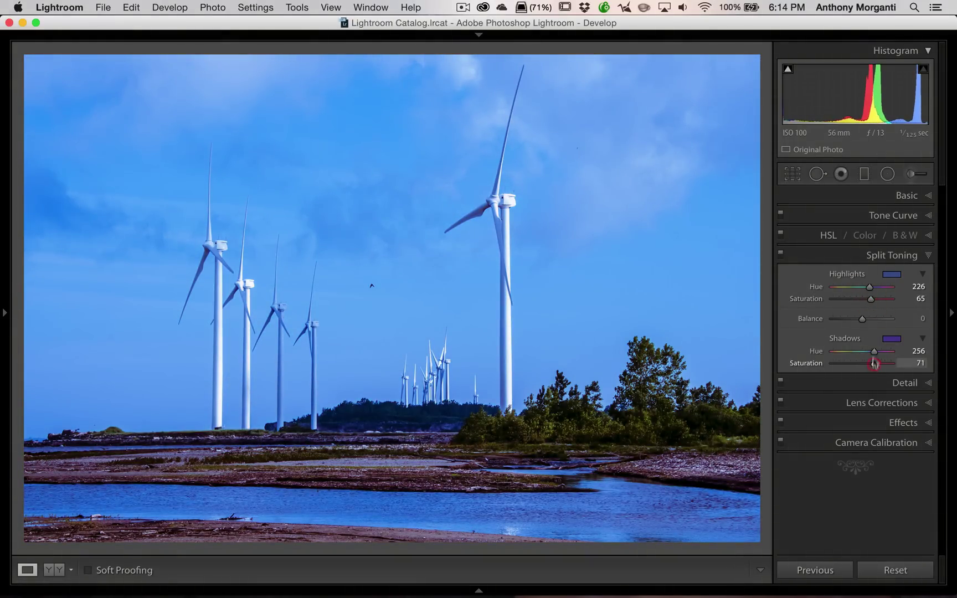
left_click_drag(872, 299, 864, 300)
left_click_drag(875, 366, 865, 364)
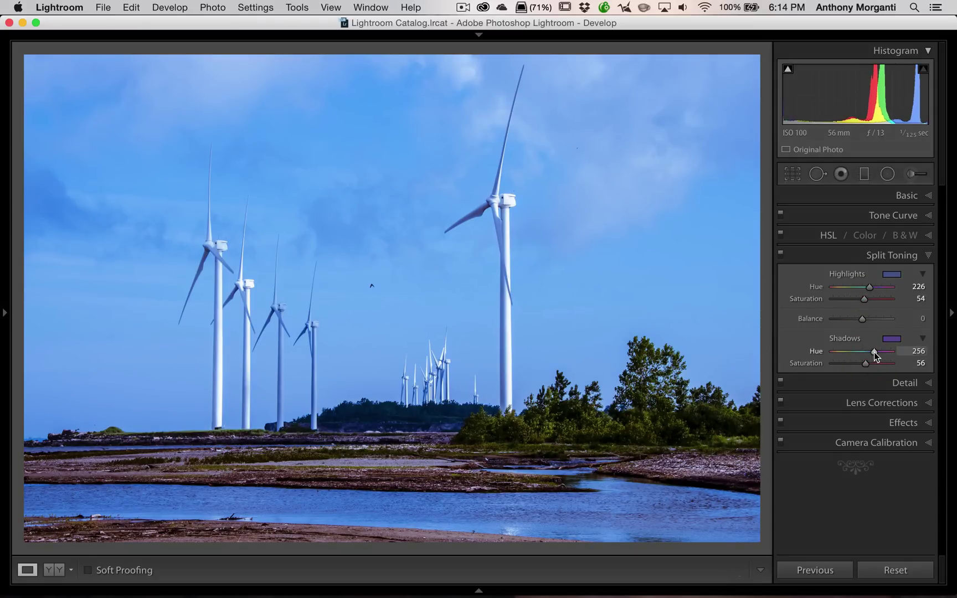
left_click_drag(875, 356, 873, 356)
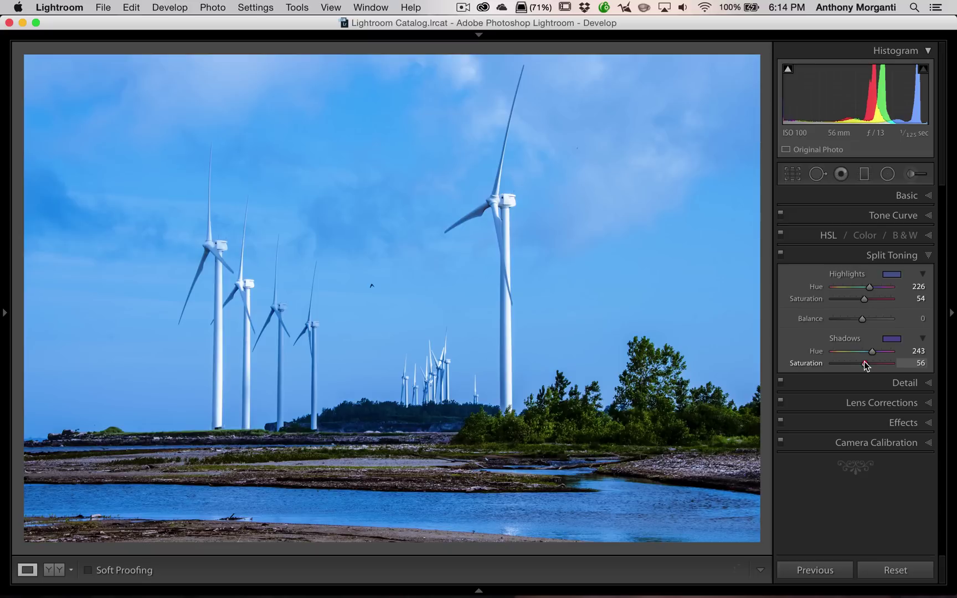
left_click_drag(866, 364, 864, 365)
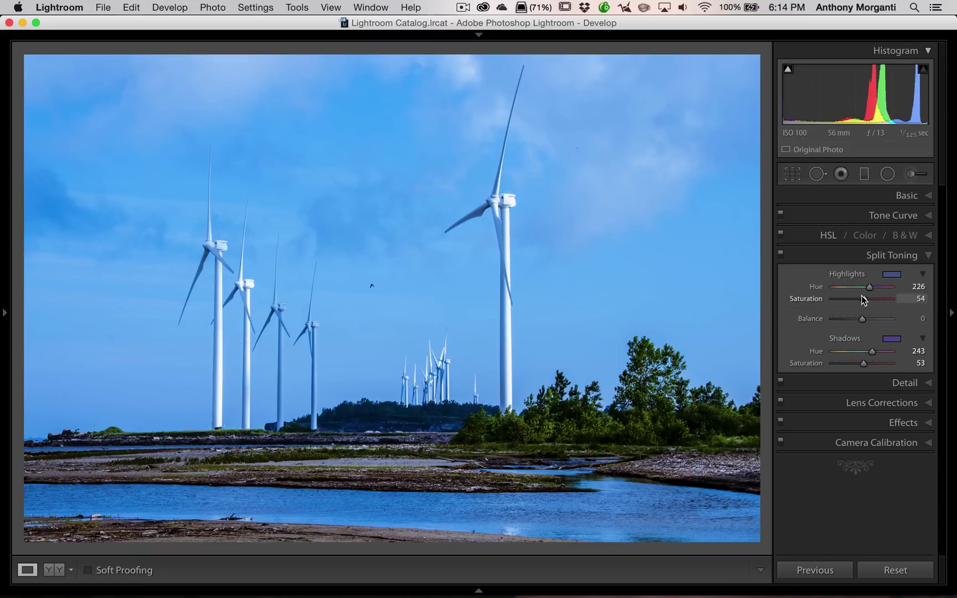
left_click_drag(863, 298, 860, 299)
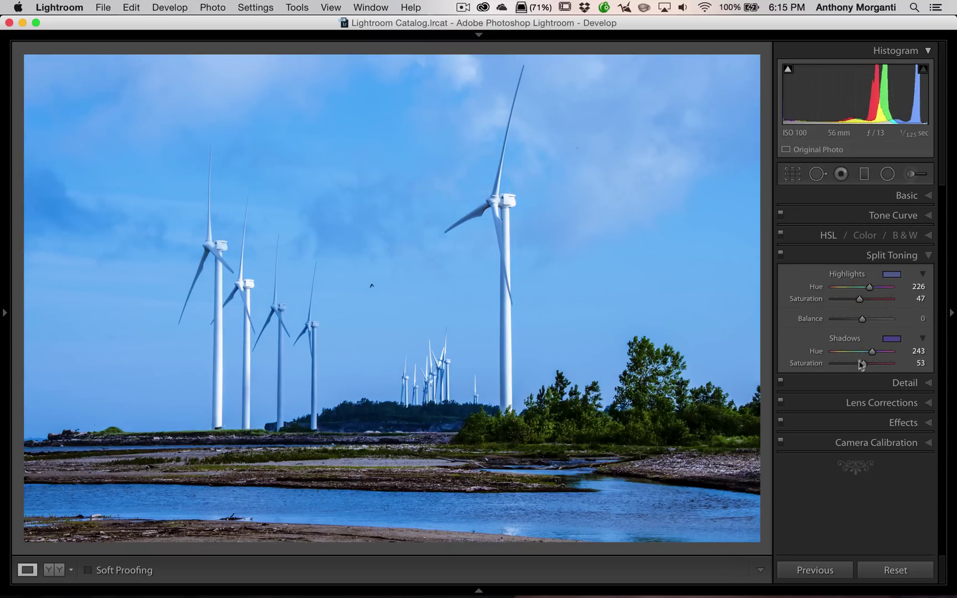
left_click_drag(863, 363, 860, 363)
Step: Pick H 236, S 60% for the highlight tint in the Highlights colour picker
left_click(889, 275)
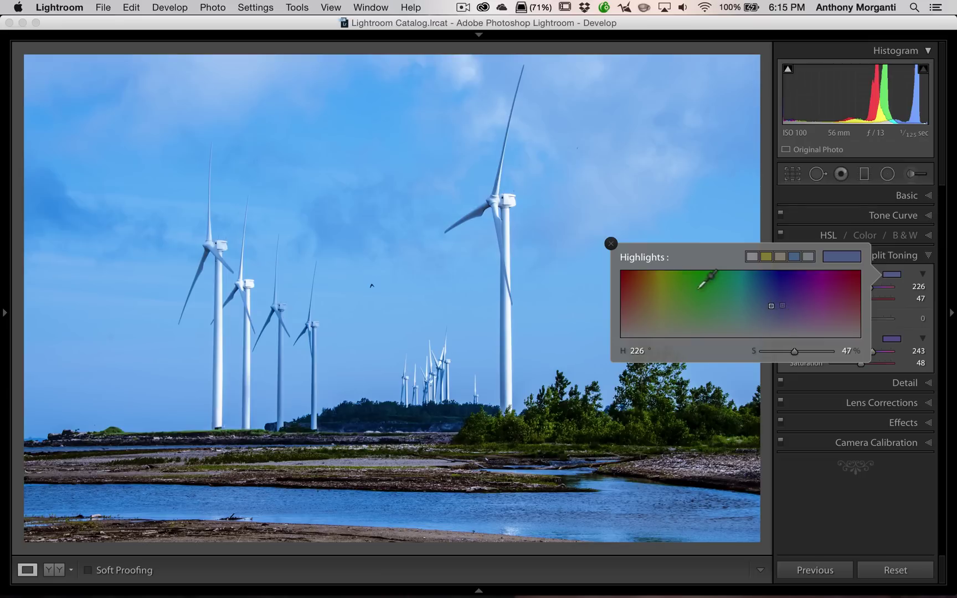
left_click(665, 275)
left_click(710, 281)
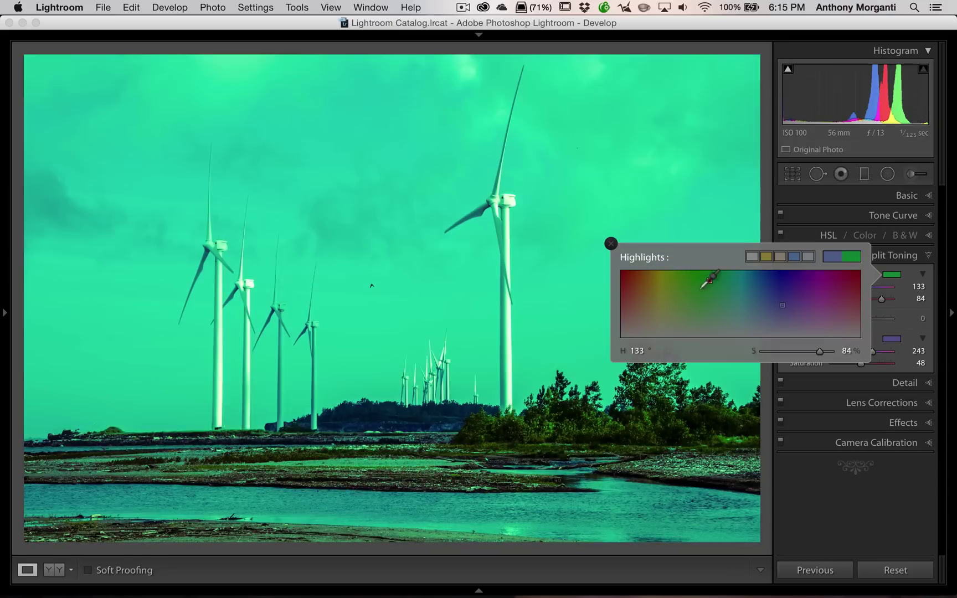
left_click(755, 282)
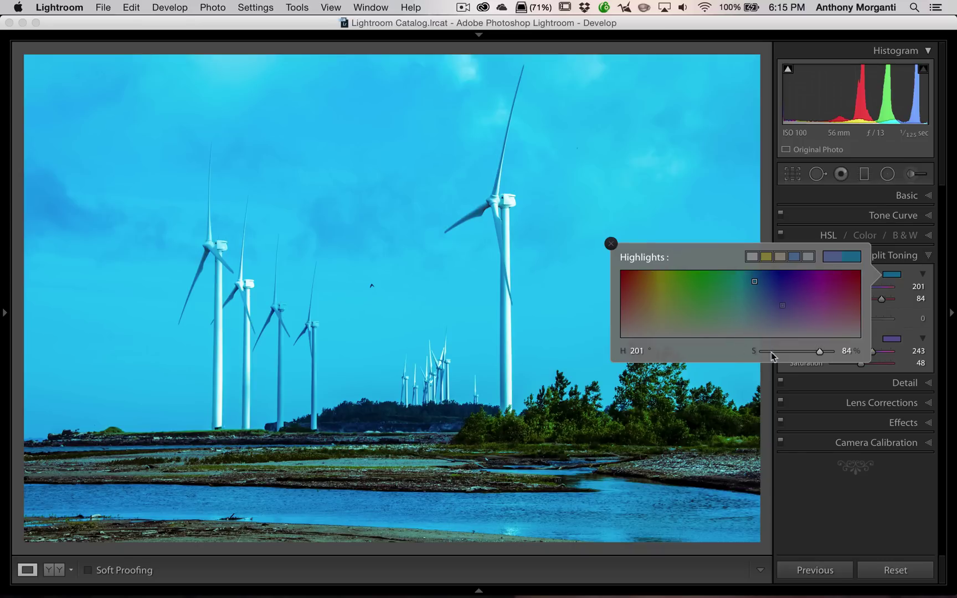
left_click(757, 313)
left_click(756, 283)
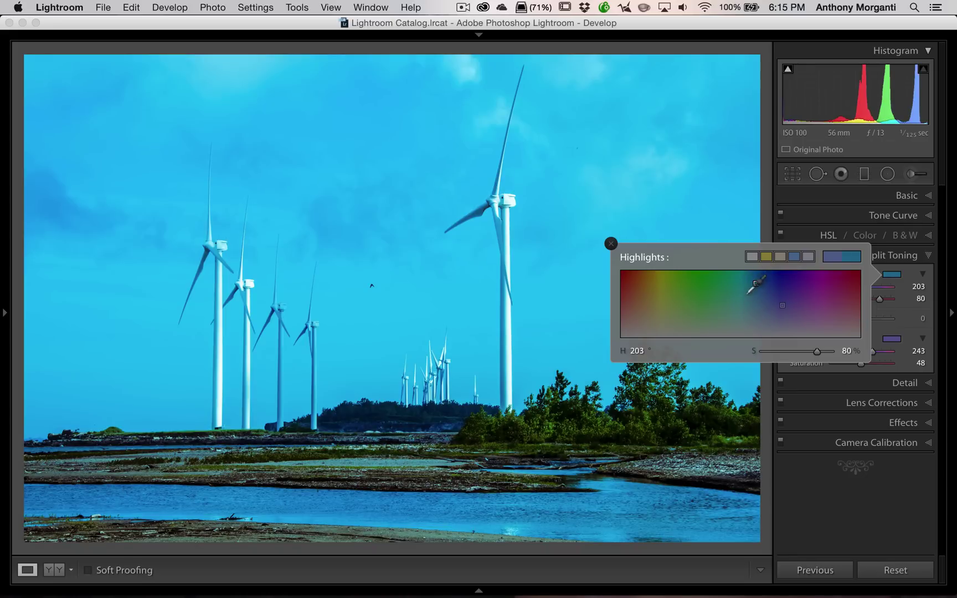
left_click_drag(757, 318, 750, 274)
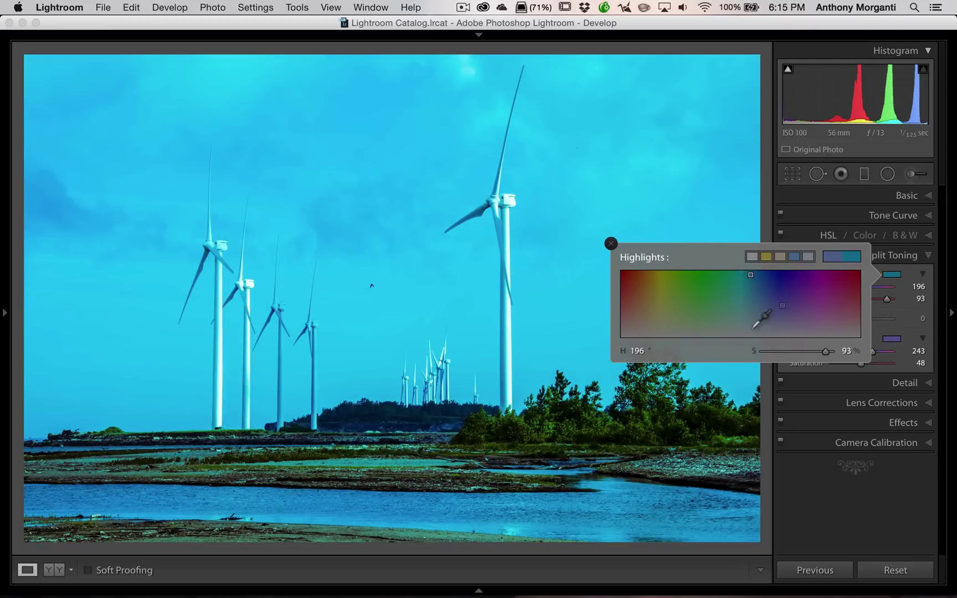
left_click(752, 320)
mouse_move(752, 320)
left_mouse_down()
mouse_move(752, 280)
mouse_move(767, 311)
mouse_move(766, 298)
mouse_move(778, 297)
left_mouse_up()
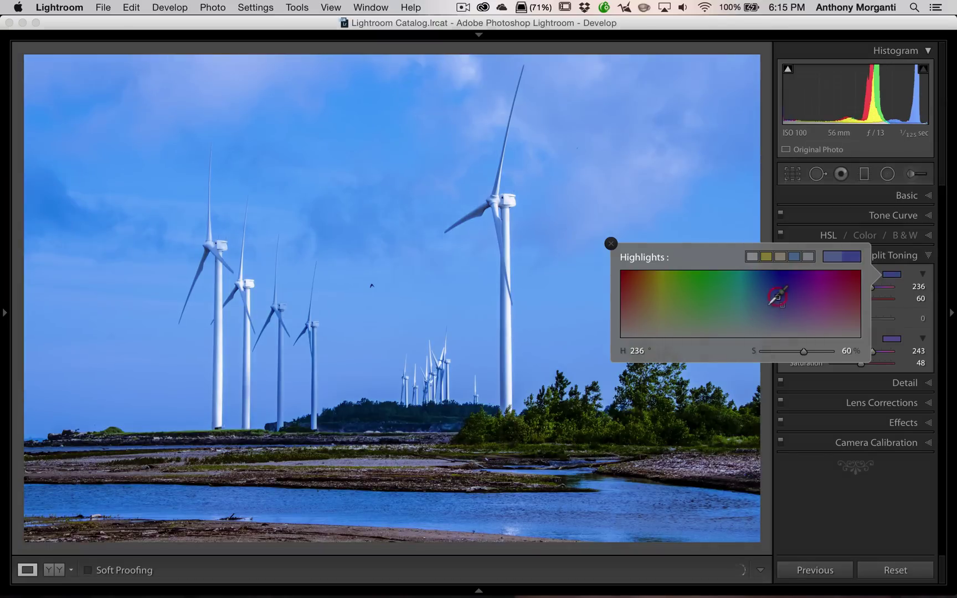
left_click(612, 244)
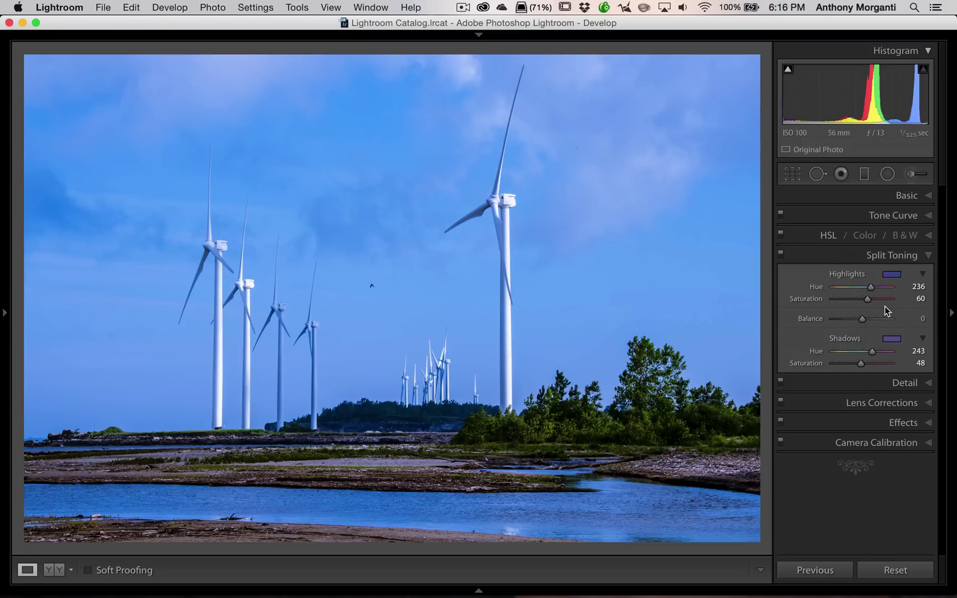
Step: Collapse Split Toning and advance to Young Girl in Stroller.jpg
left_click(896, 255)
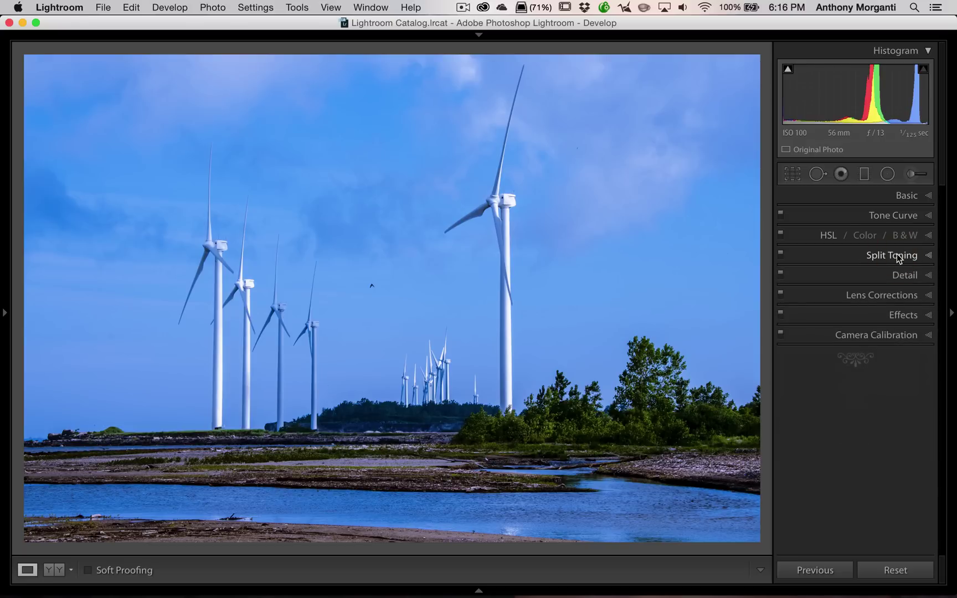
key("Right")
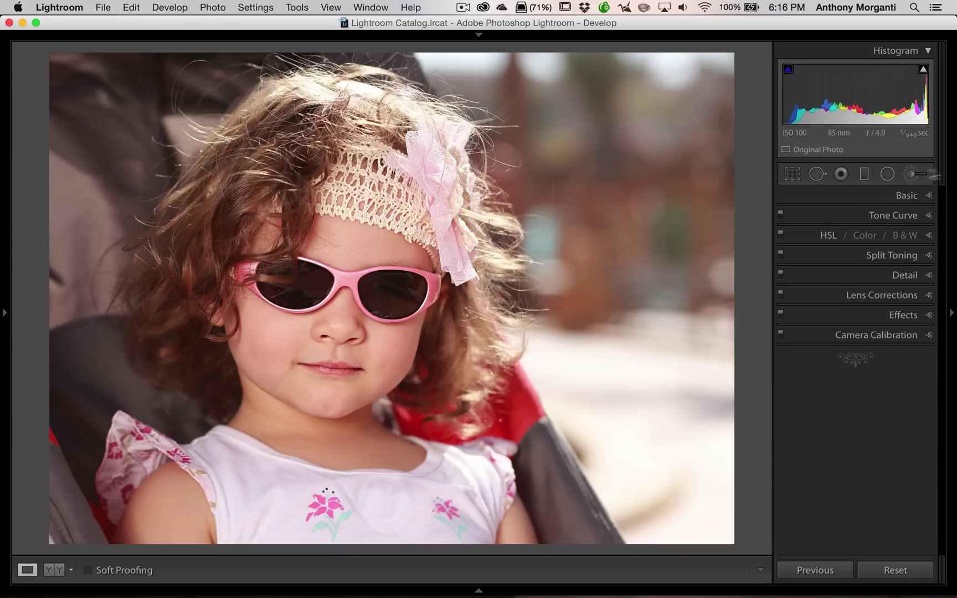
Step: Apply the Strong Contrast curve, then lower its top point to about 75% for faded highlights
left_click(913, 199)
left_click(907, 217)
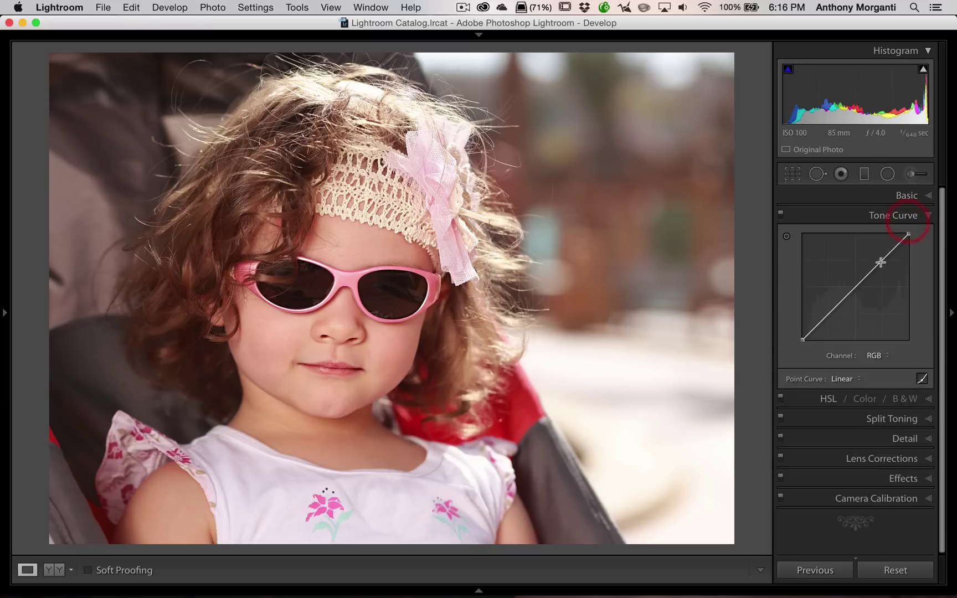
left_click(843, 374)
left_click(841, 384)
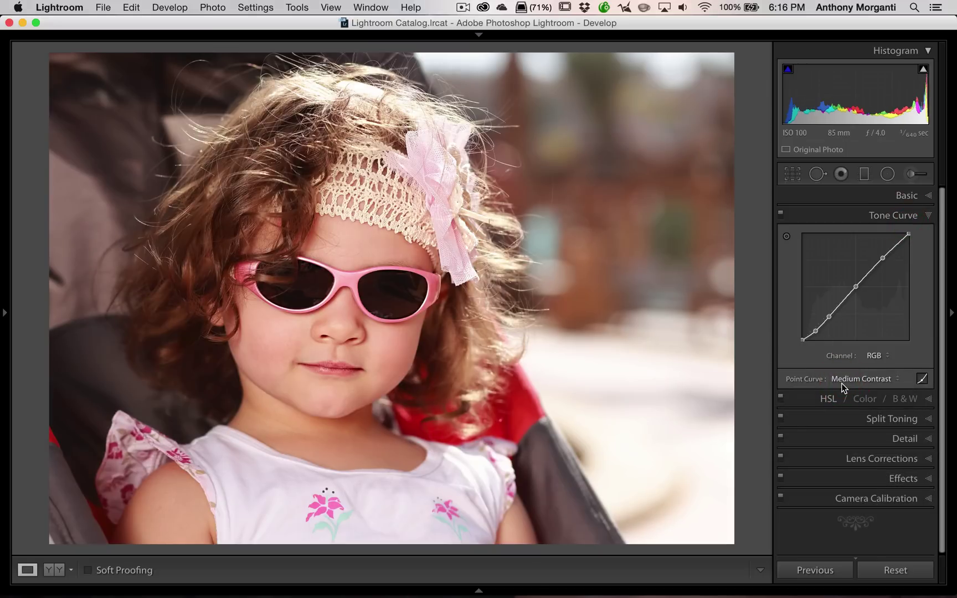
left_click(841, 382)
left_click(844, 386)
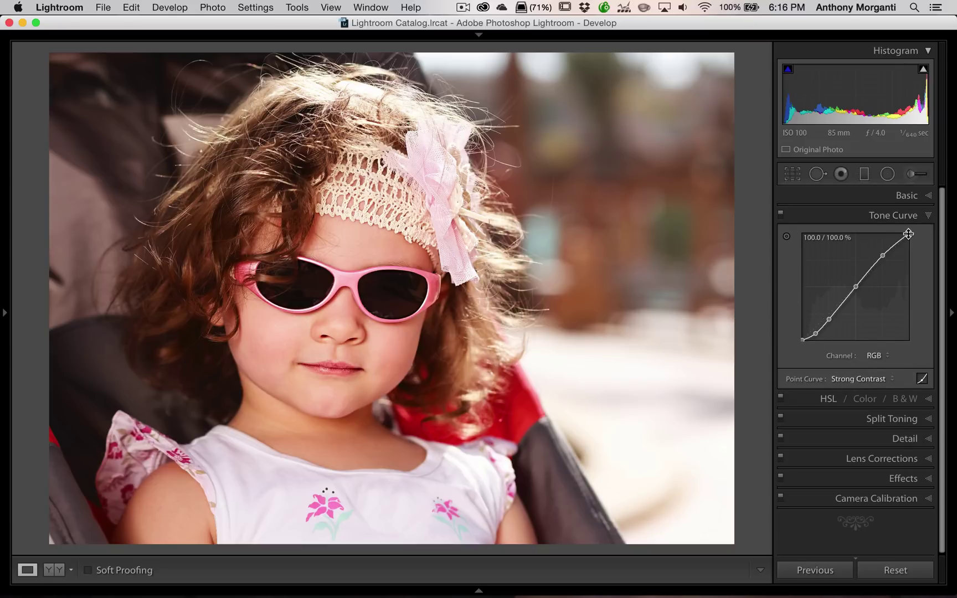
left_click_drag(908, 234, 886, 261)
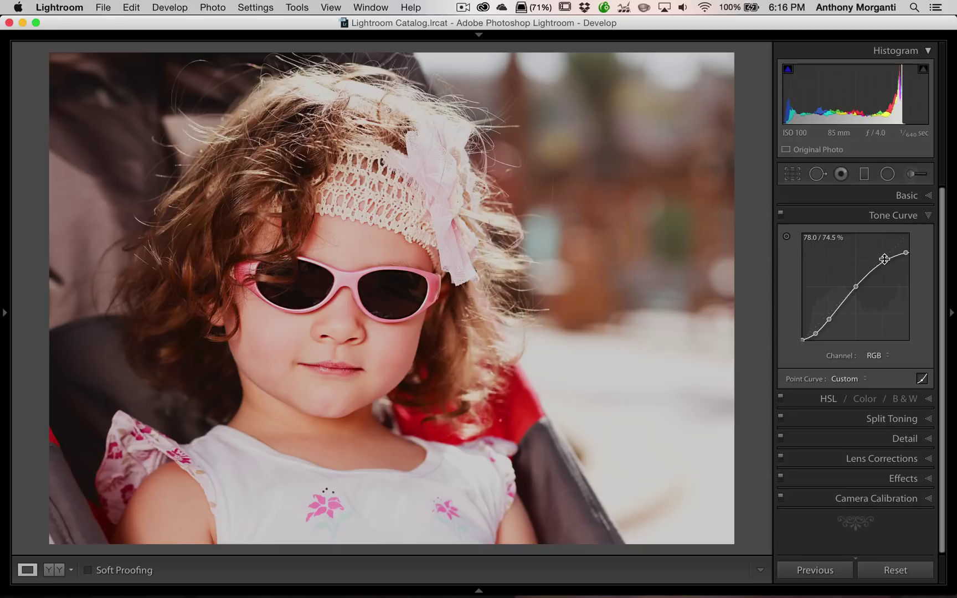
left_click_drag(885, 259, 906, 260)
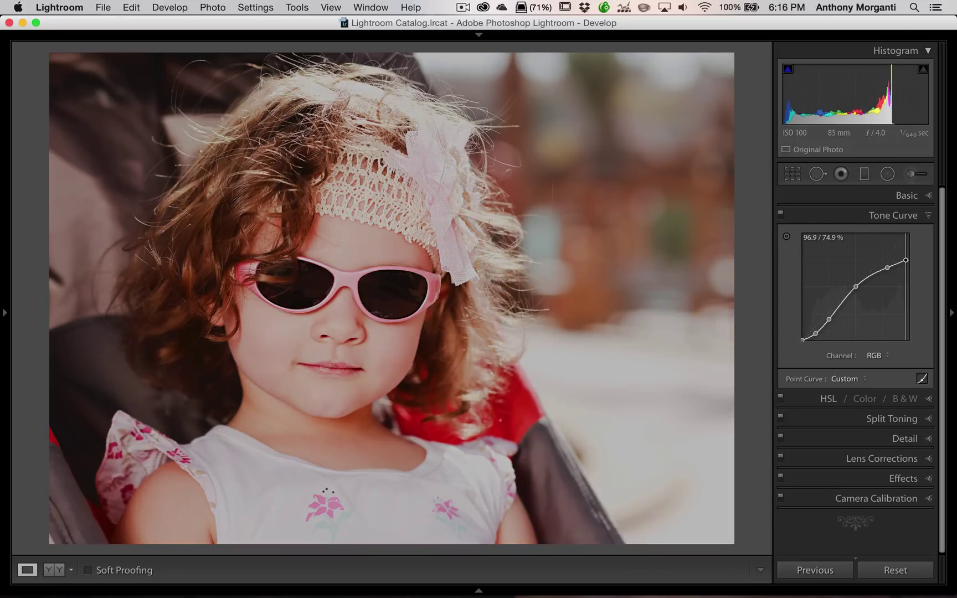
left_click(931, 216)
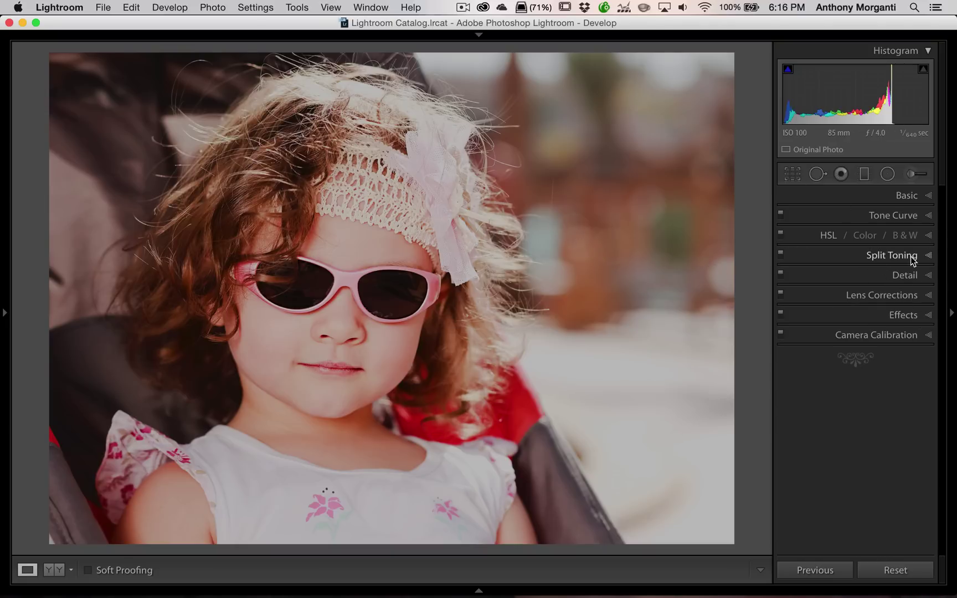
Step: Give the portrait's highlights a faint yellow Split Toning tint at hue 50, saturation 10
left_click(913, 261)
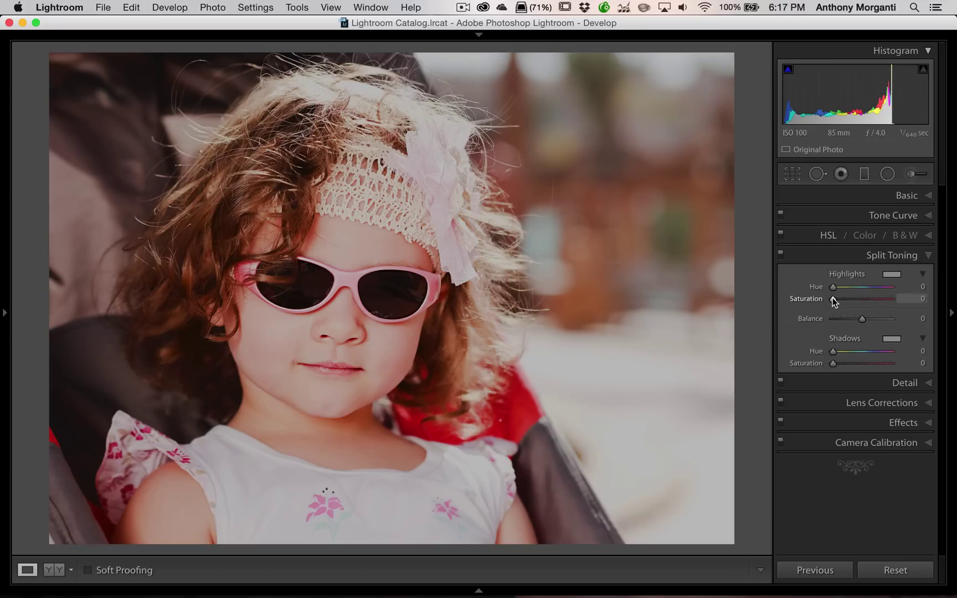
left_click_drag(833, 299, 918, 301)
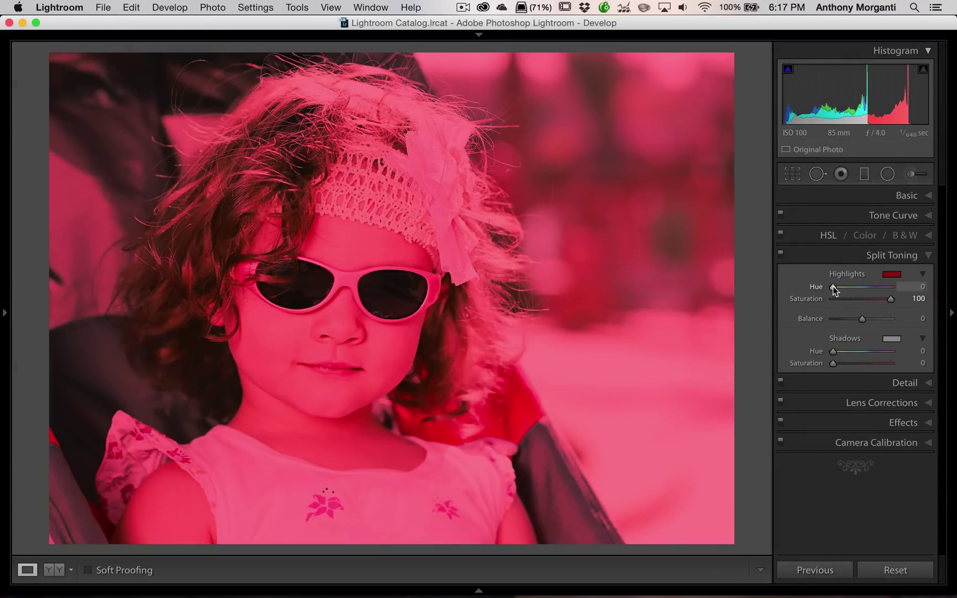
left_click_drag(834, 288, 842, 290)
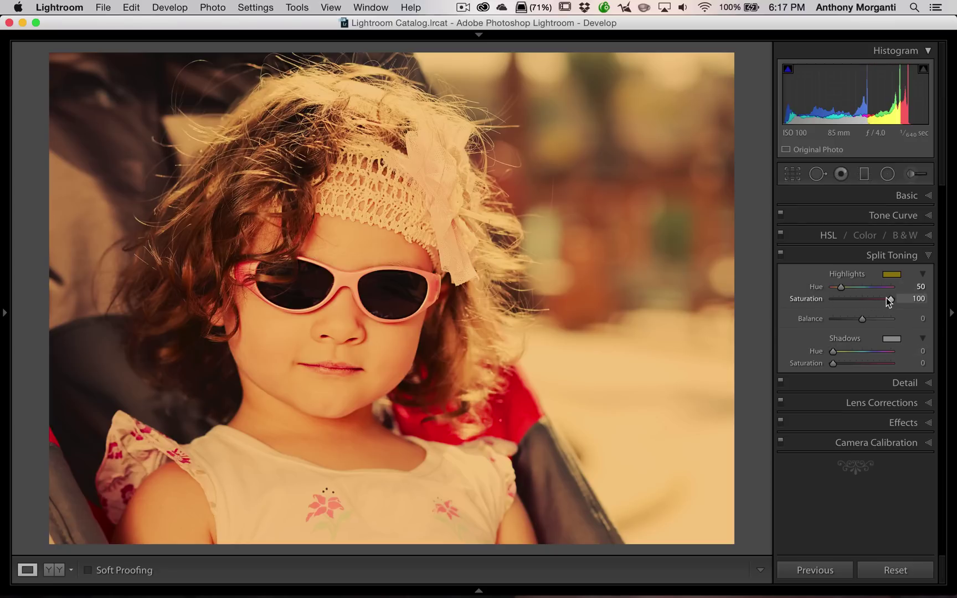
left_click_drag(890, 299, 839, 299)
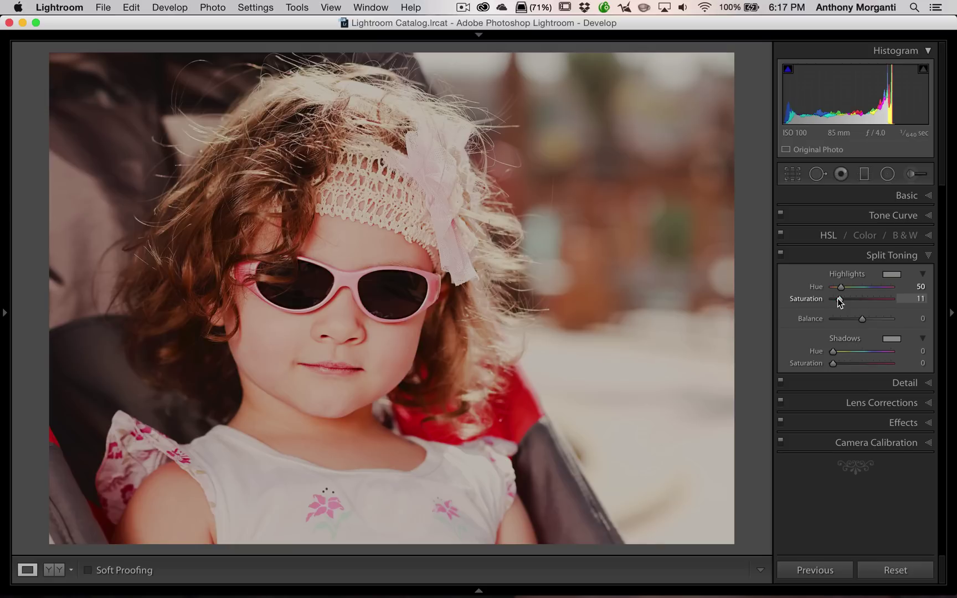
left_click_drag(838, 299, 838, 300)
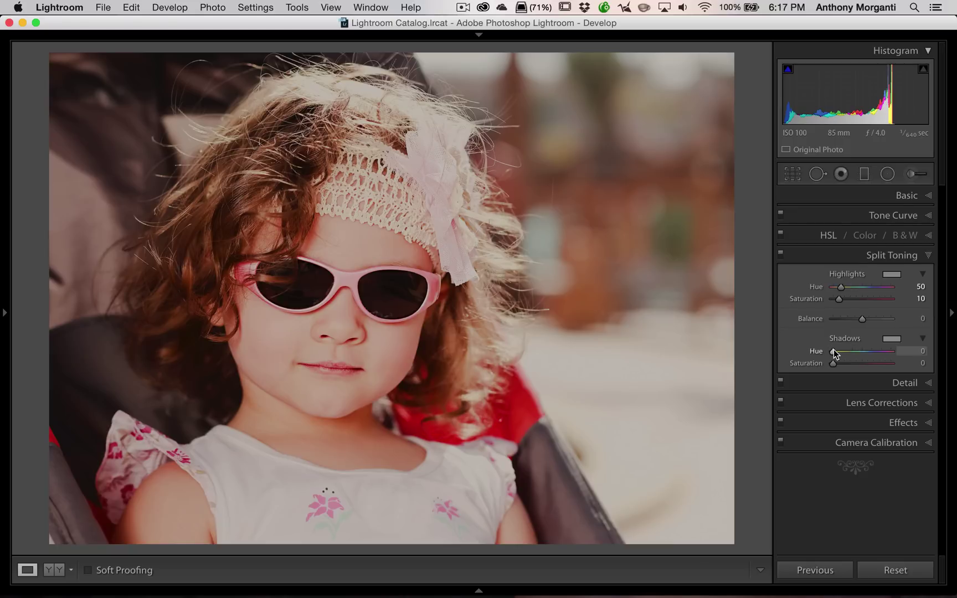
Step: Tint the shadows blue-purple at hue 252, saturation 15, and raise highlight saturation to 20
left_click_drag(834, 353, 844, 352)
double_click(851, 352)
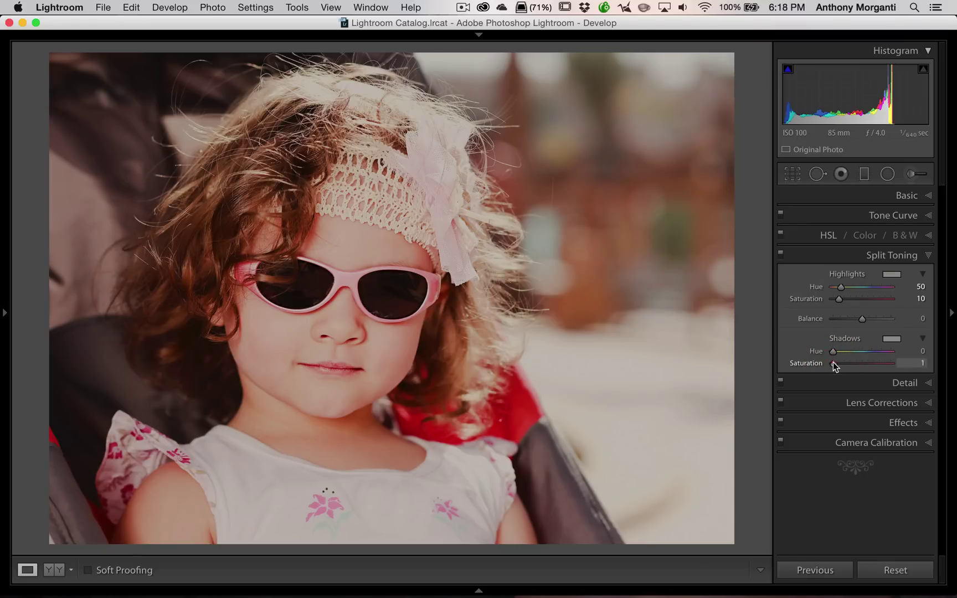
left_click_drag(834, 363, 904, 369)
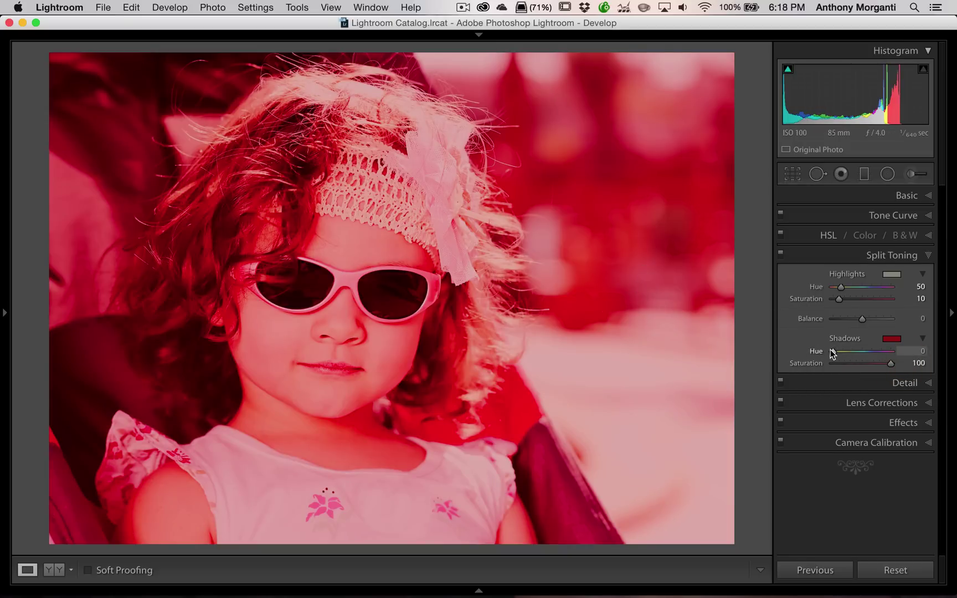
left_click_drag(834, 354, 872, 350)
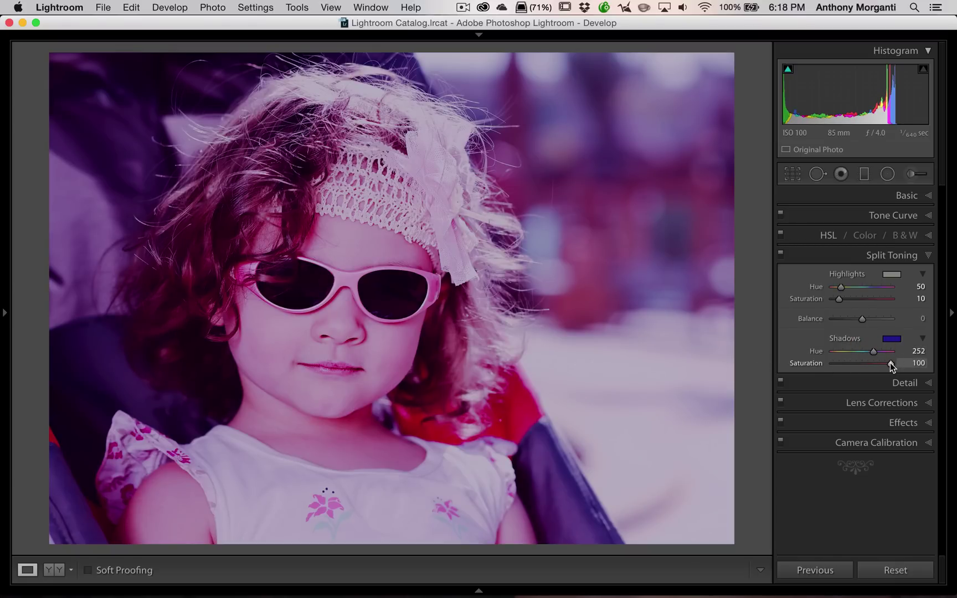
left_click_drag(891, 363, 841, 363)
left_click_drag(840, 299, 843, 298)
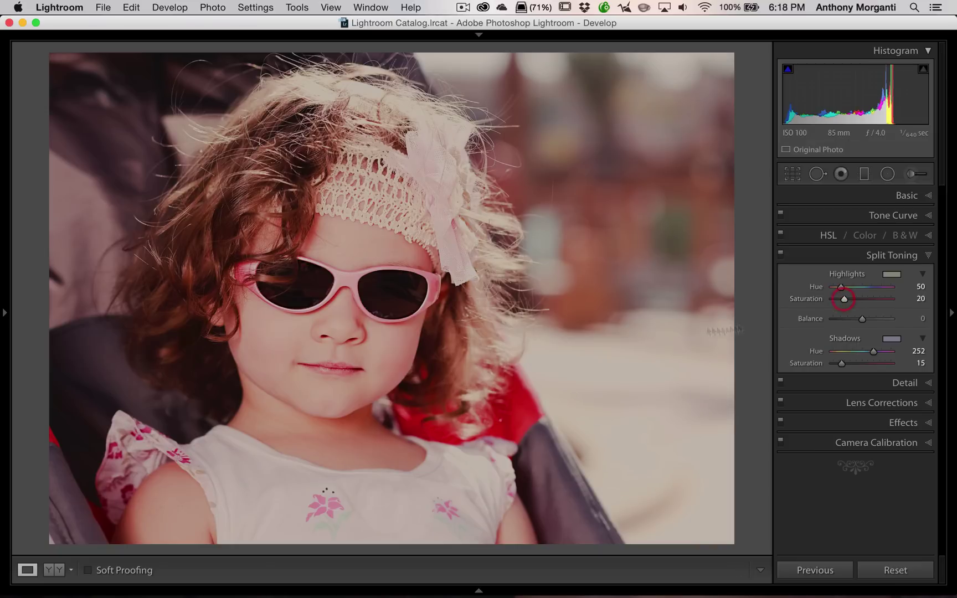
Step: Raise highlight and shadow tint strength slightly, shadows to 29, comparing with split toning off
left_click(780, 255)
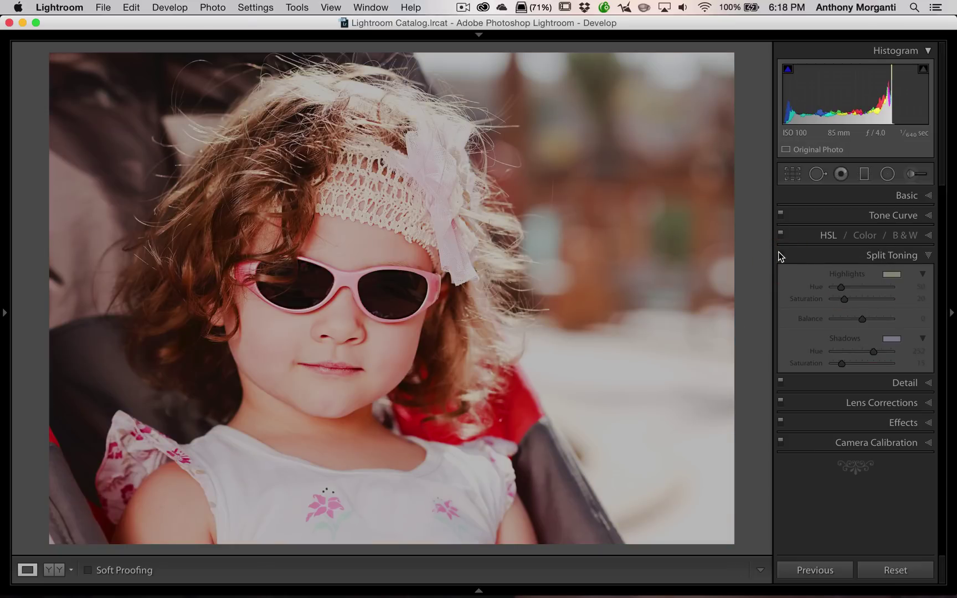
left_click(780, 252)
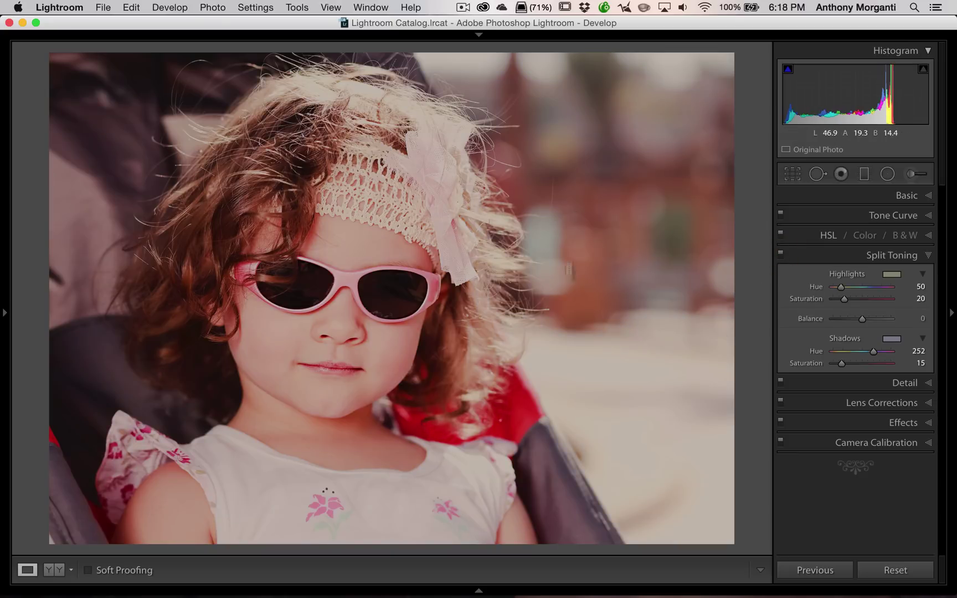
left_click_drag(844, 299, 848, 296)
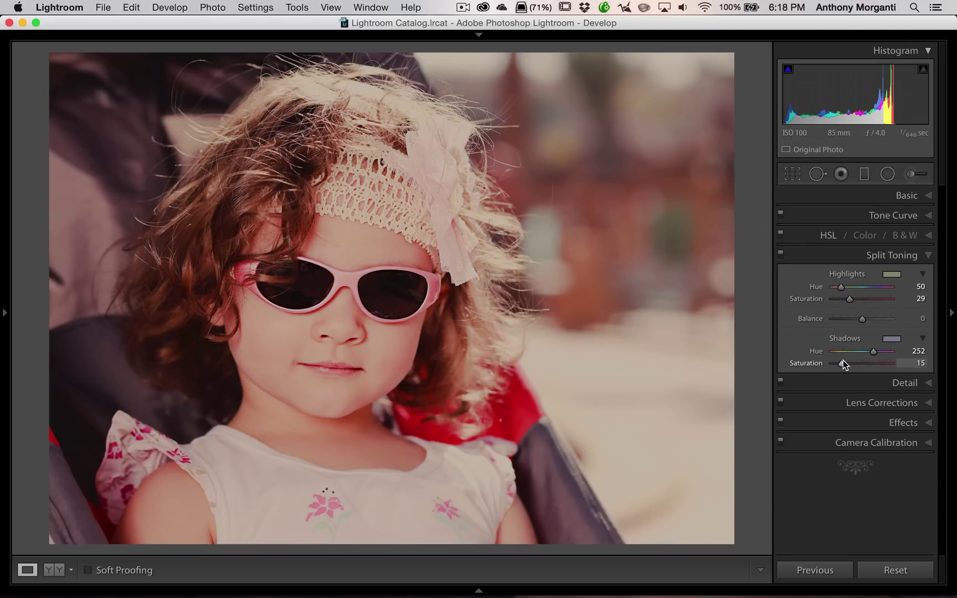
left_click_drag(841, 363, 849, 363)
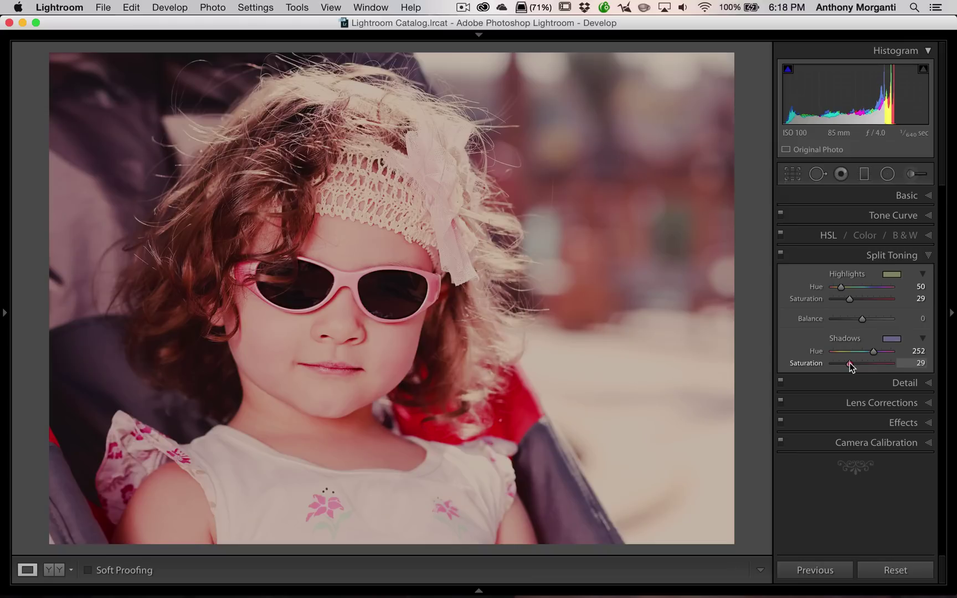
left_click(781, 258)
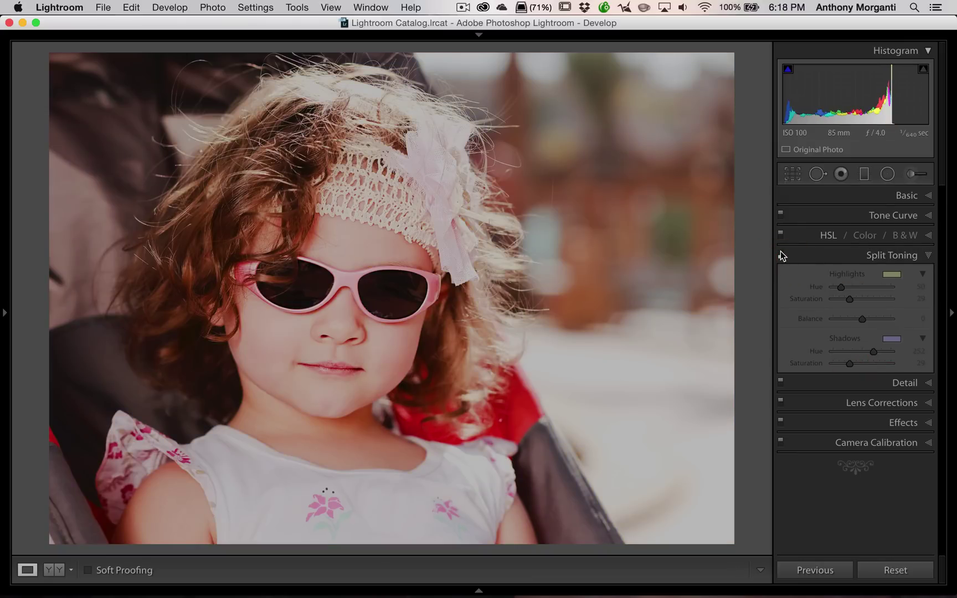
left_click(780, 253)
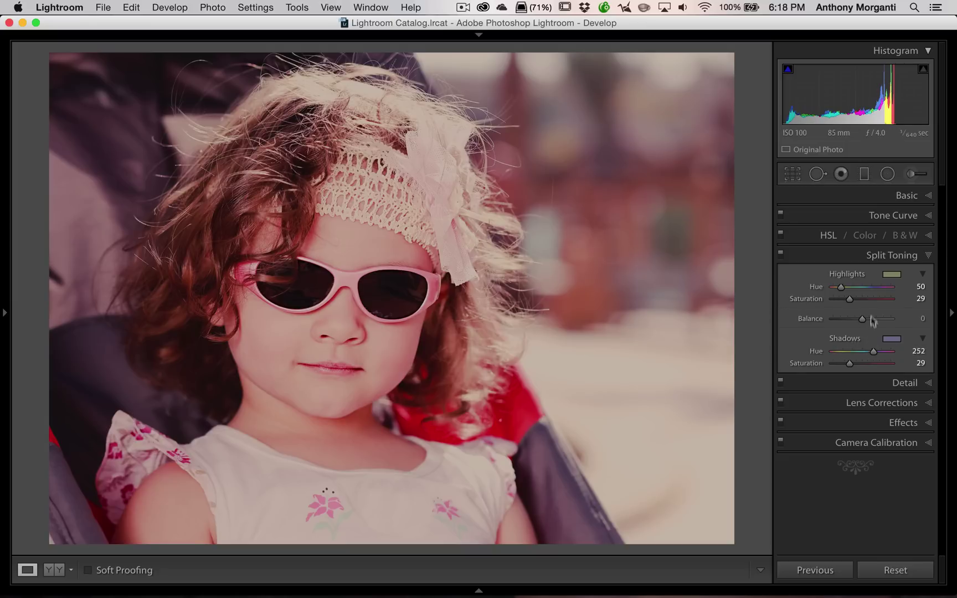
Step: Settle highlight saturation at 26 and shadow saturation at 33, previewing the untoned photo
left_click_drag(846, 367, 863, 367)
left_click_drag(852, 299, 862, 300)
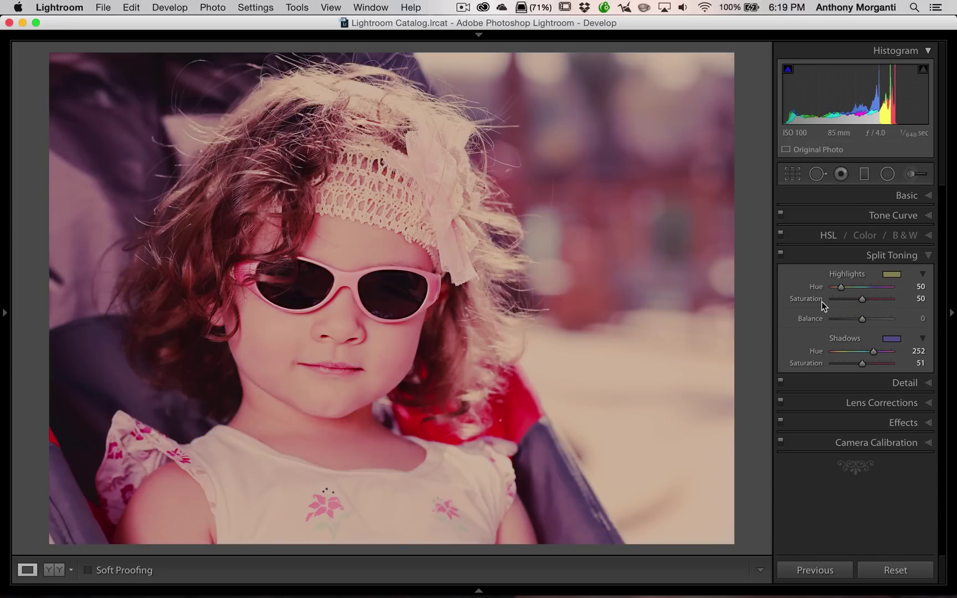
left_click(780, 256)
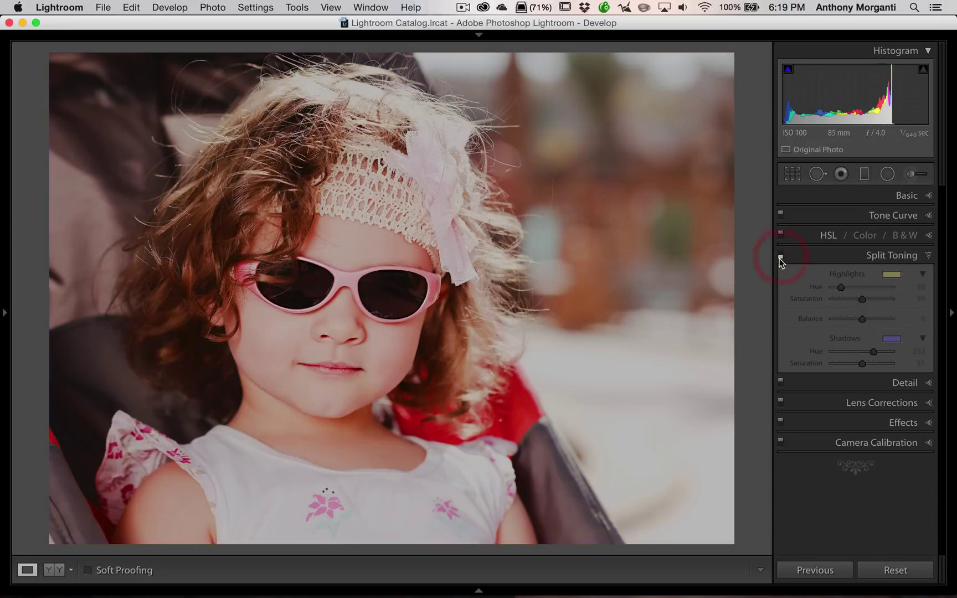
left_click(781, 255)
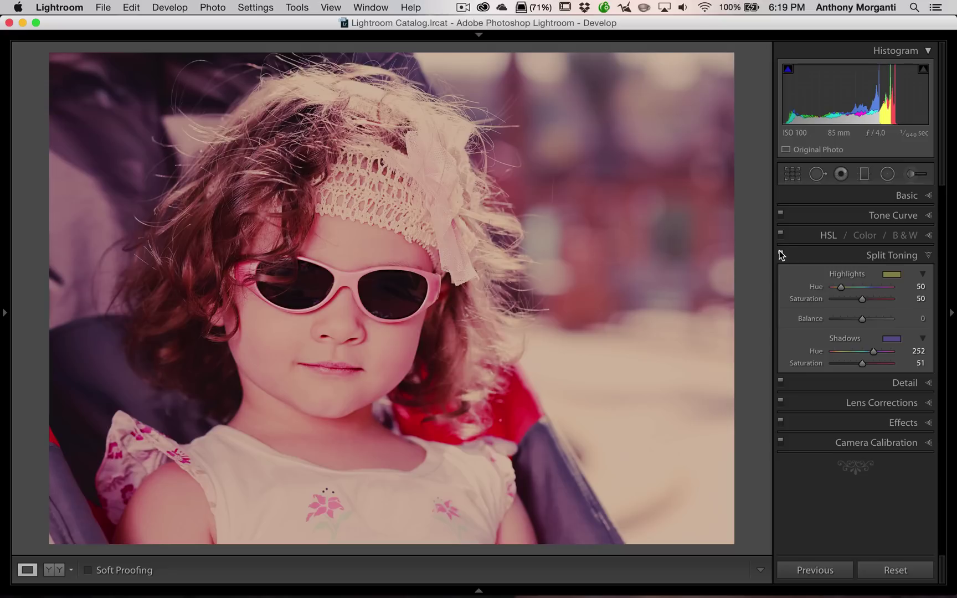
left_click_drag(862, 299, 845, 296)
left_click_drag(863, 363, 853, 365)
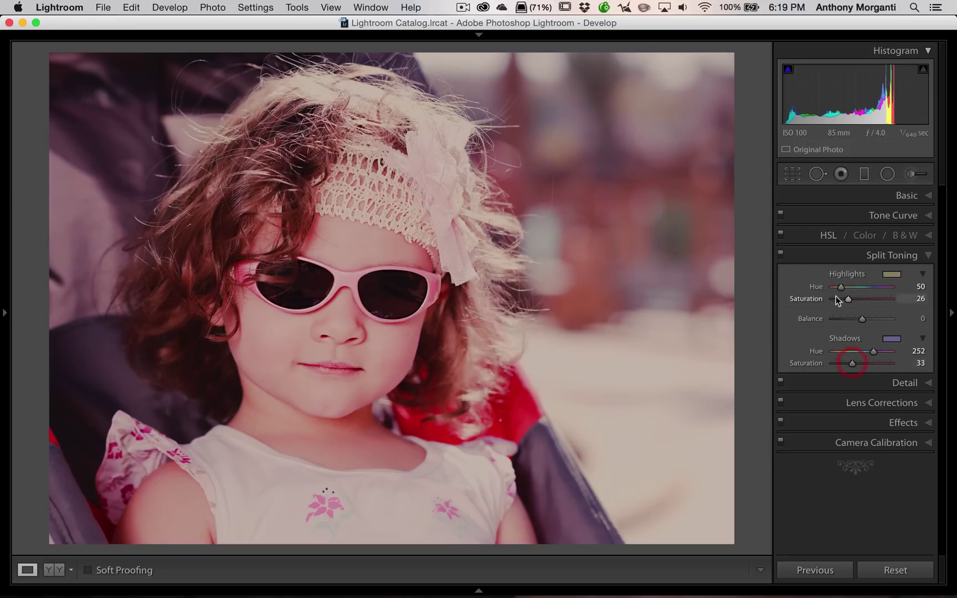
left_click(781, 256)
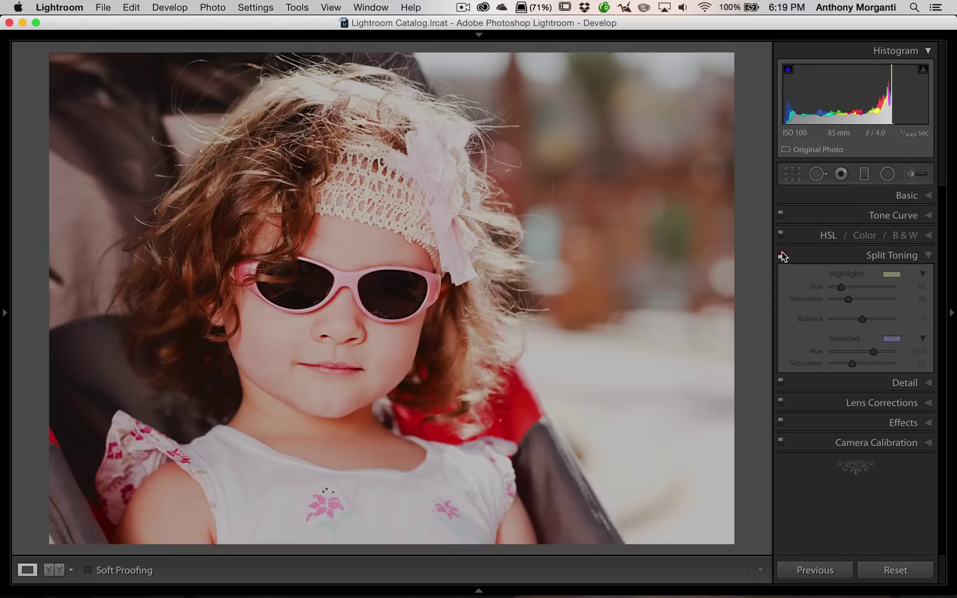
Step: Set the Split Toning Balance to +23 after trying both extremes, then compare before and after
left_click(782, 256)
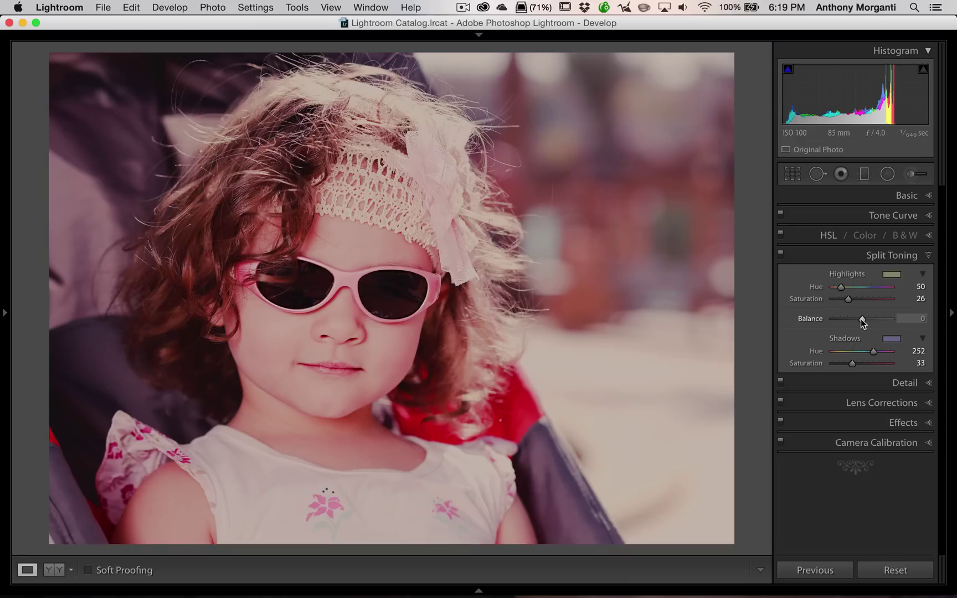
left_click_drag(862, 322, 905, 324)
left_click(898, 323)
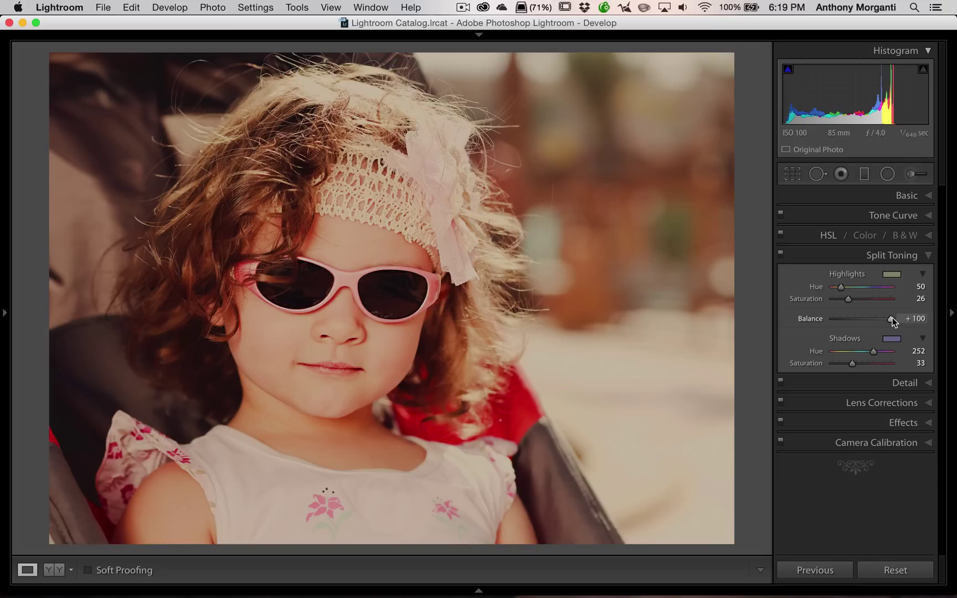
left_click_drag(892, 319, 819, 324)
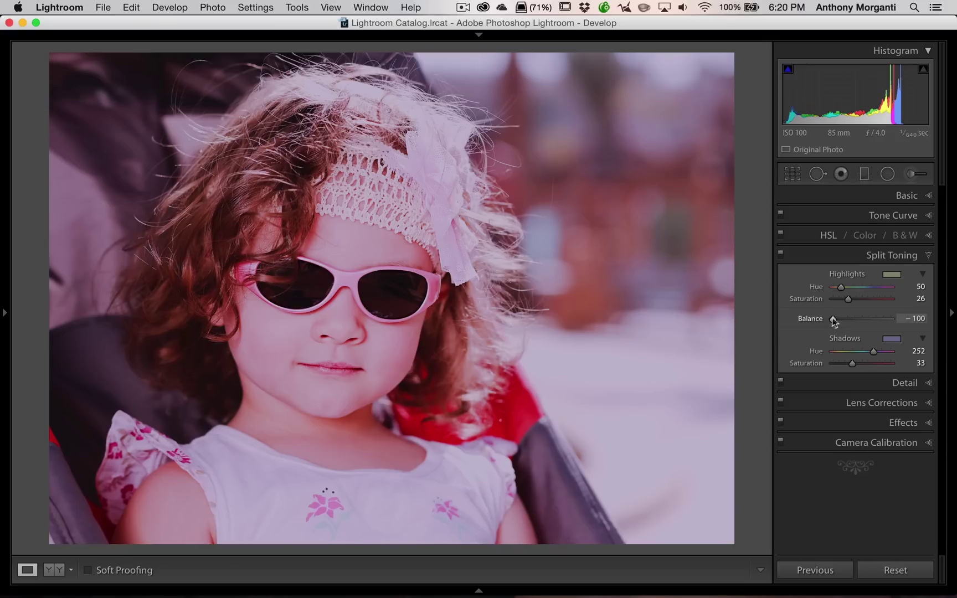
left_click_drag(833, 320, 868, 321)
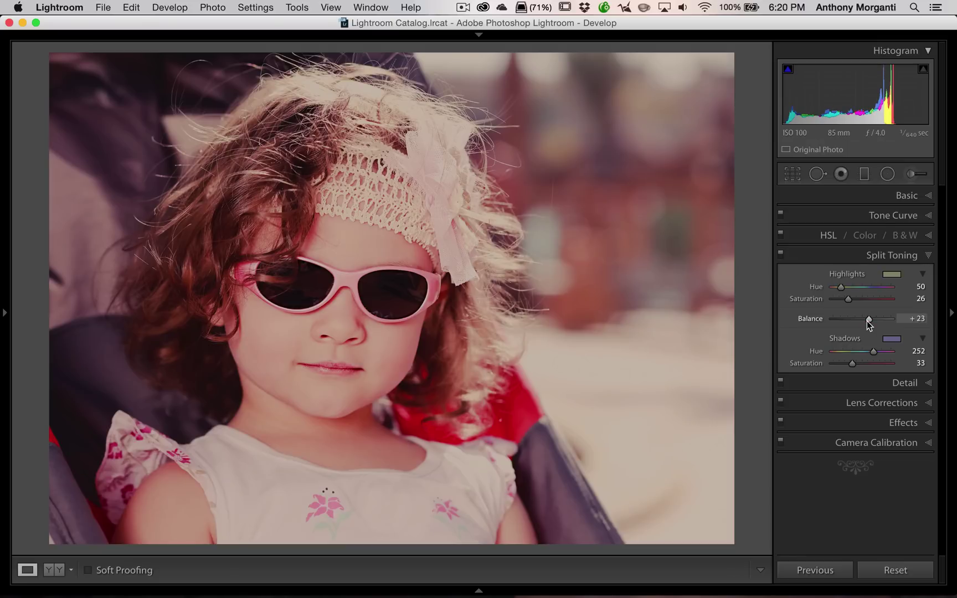
left_click(868, 320)
left_click(780, 257)
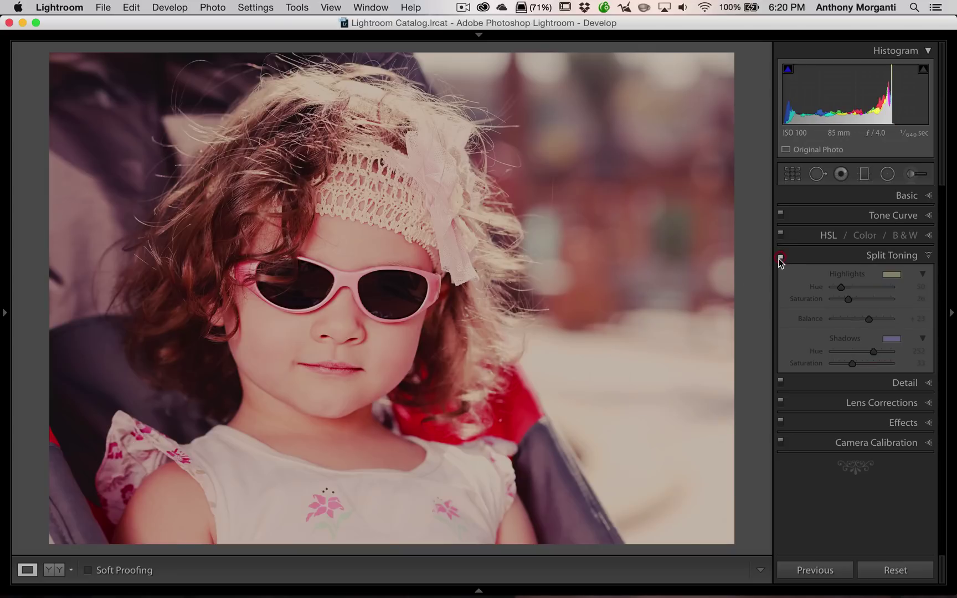
left_click(781, 253)
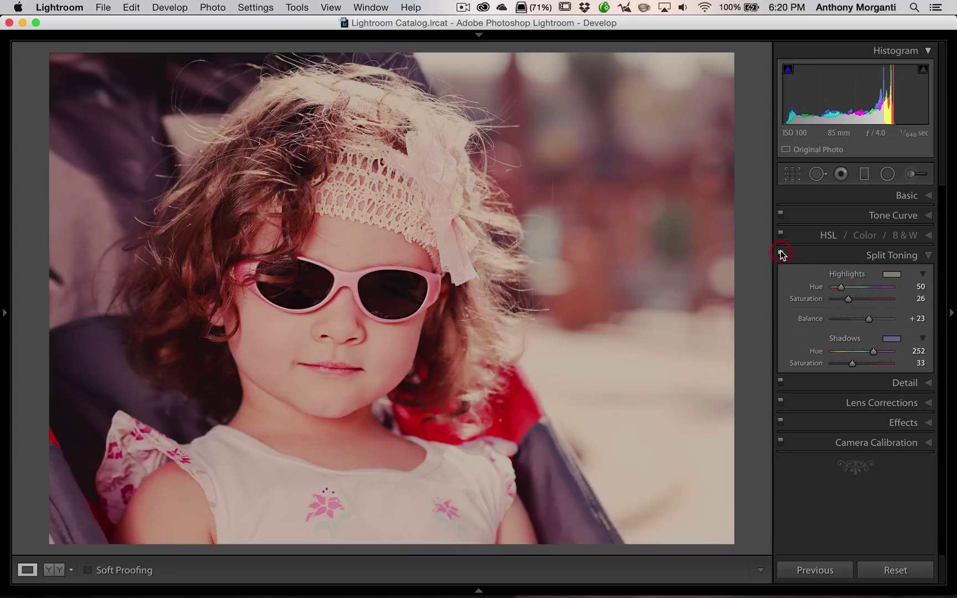